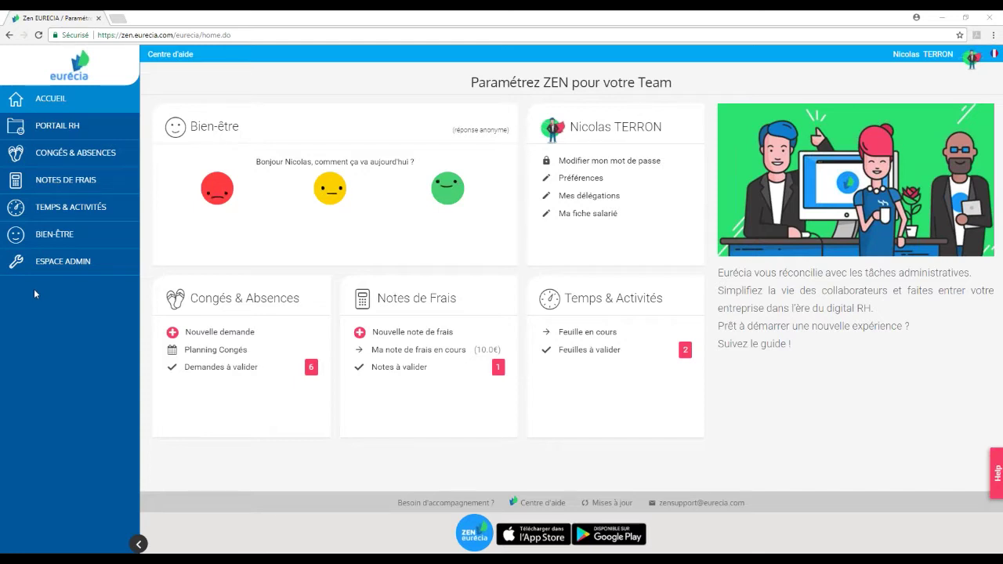
Step: Open the Personnalisation du design settings from the general parameters of the Espace Admin
{"action": "mouse_move", "coordinate": [34, 263]}
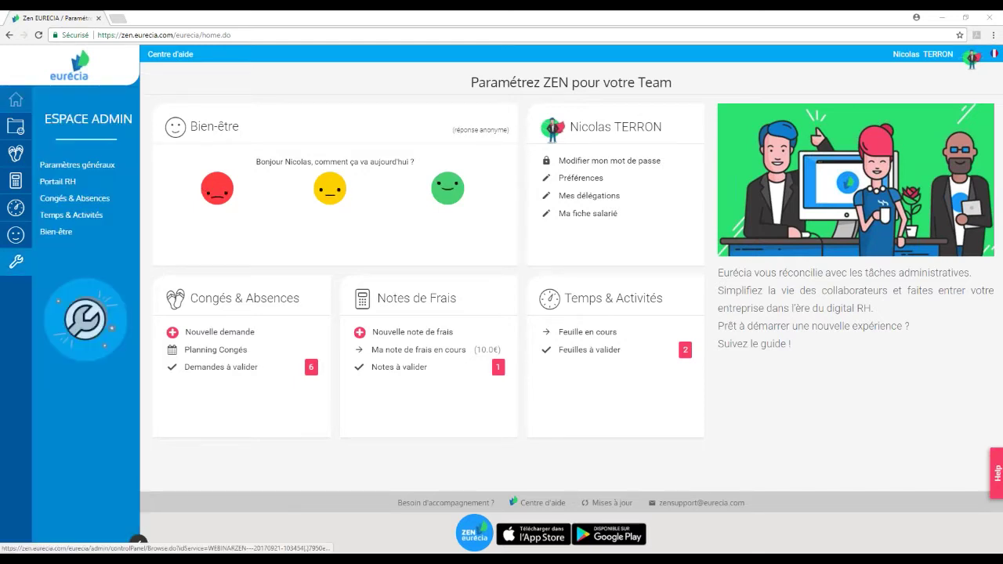
{"action": "left_click", "coordinate": [15, 266]}
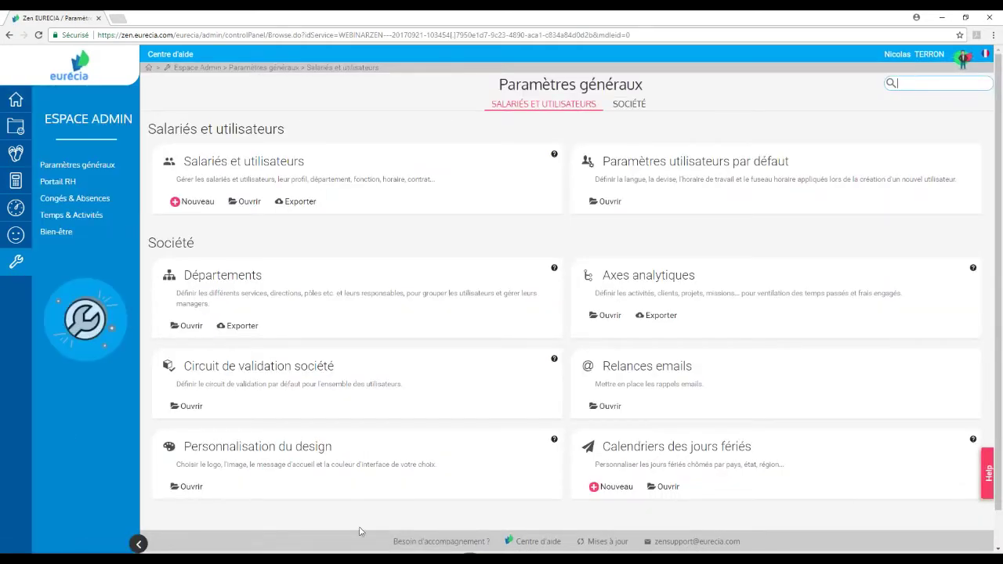
{"action": "left_click", "coordinate": [191, 487]}
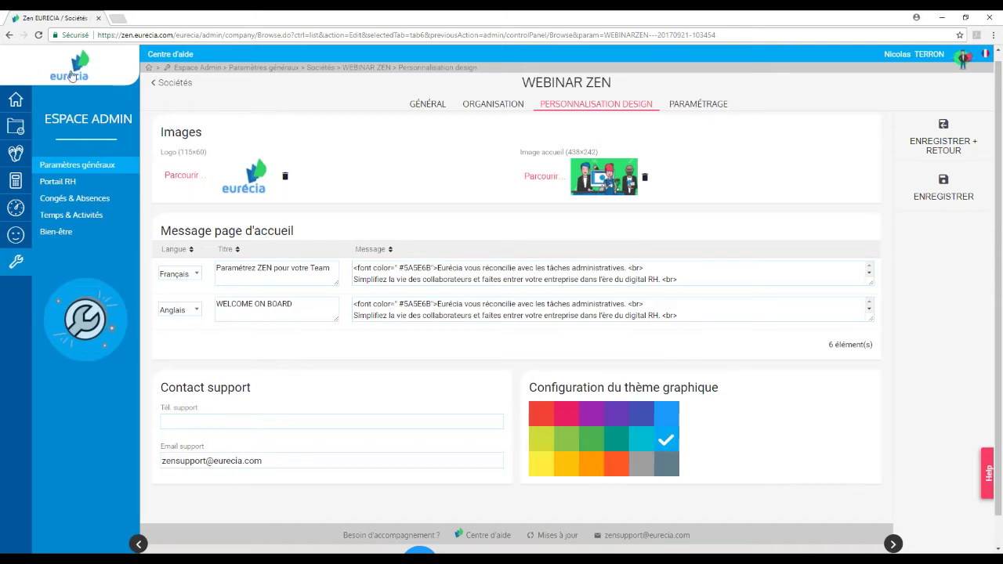
Step: Open and dismiss the logo file chooser, and examine the French home page message text
{"action": "left_click", "coordinate": [181, 175]}
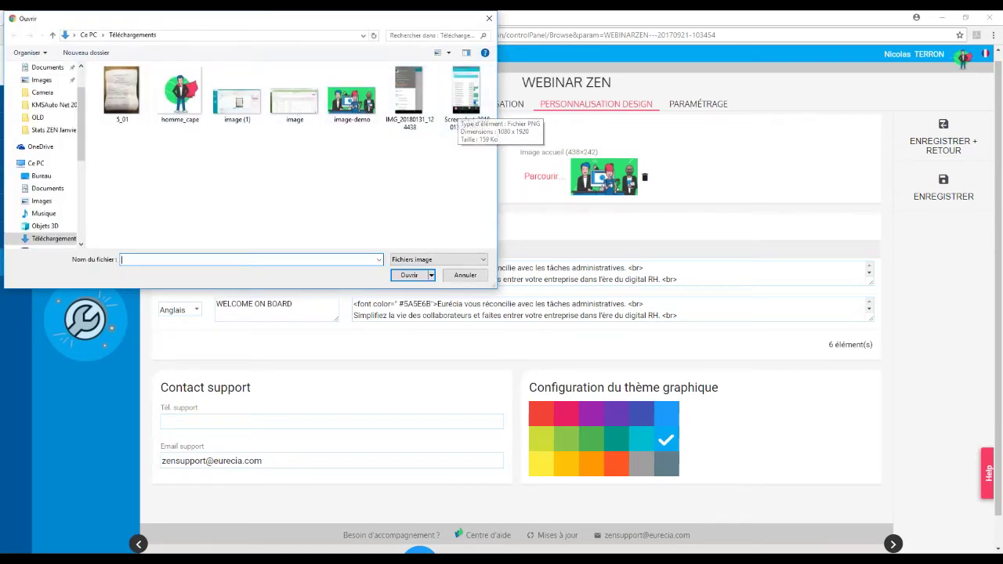
{"action": "left_click", "coordinate": [489, 18]}
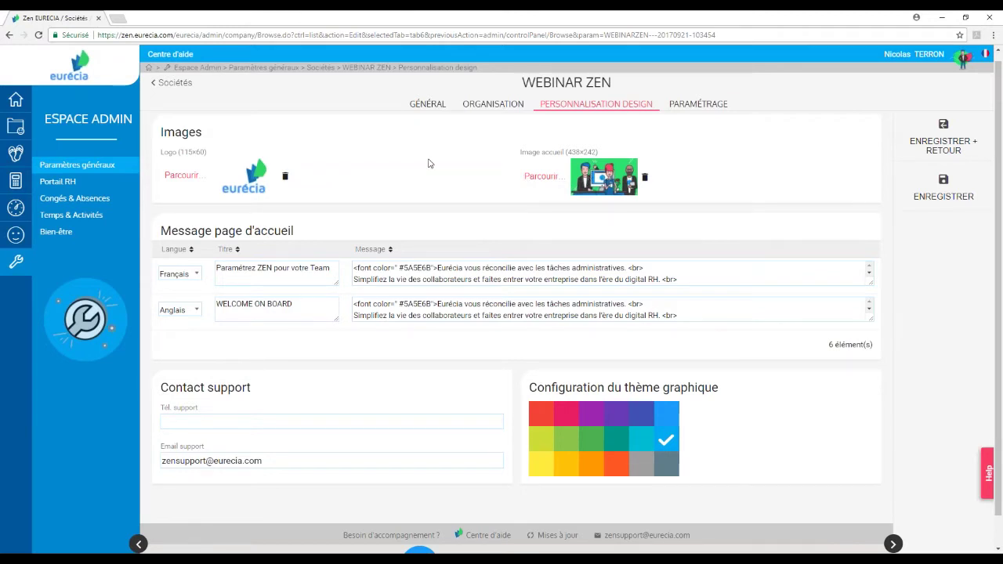
{"action": "left_click", "coordinate": [468, 271]}
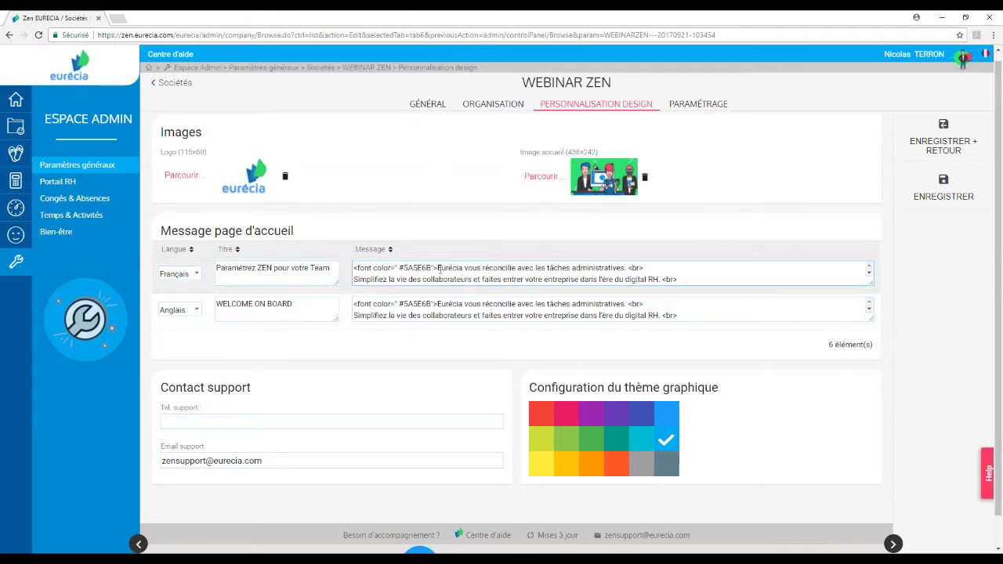
{"action": "left_click_drag", "start_coordinate": [438, 269], "coordinate": [663, 280]}
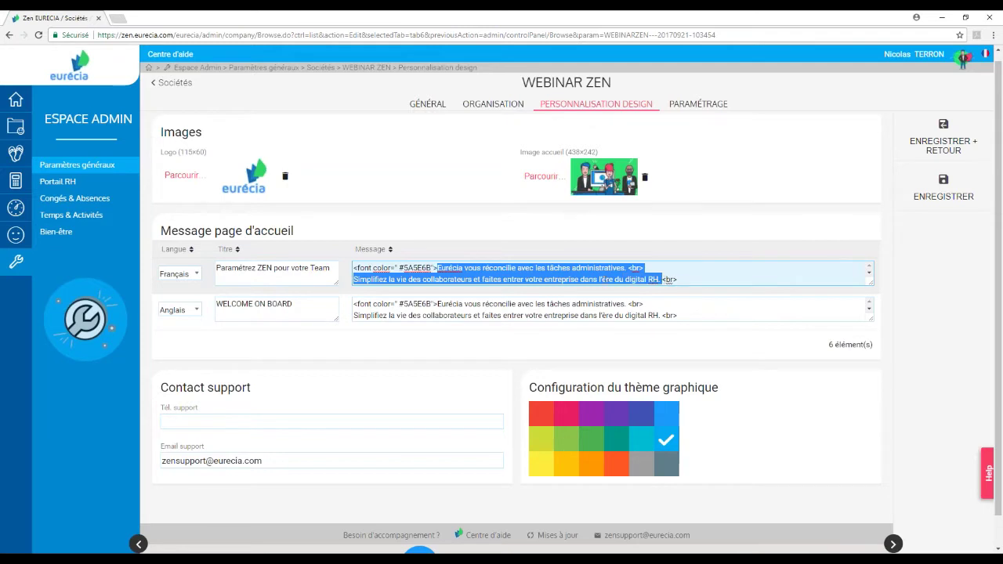
{"action": "left_click", "coordinate": [595, 279]}
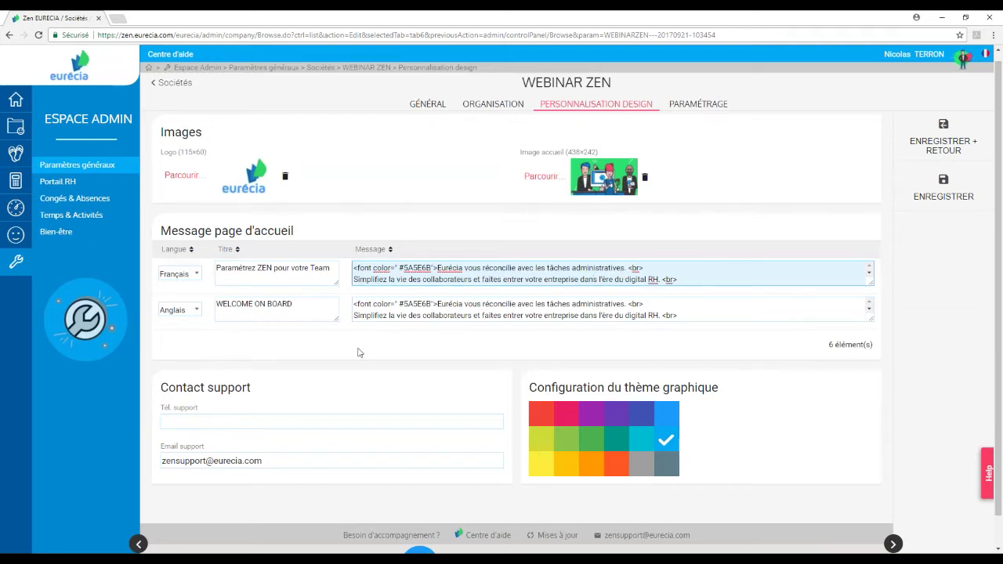
Step: Examine the support phone and email fields and the graphic theme colours in the design settings
{"action": "scroll", "coordinate": [353, 347], "scroll_direction": "down", "scroll_amount": 1}
{"action": "left_click", "coordinate": [240, 388]}
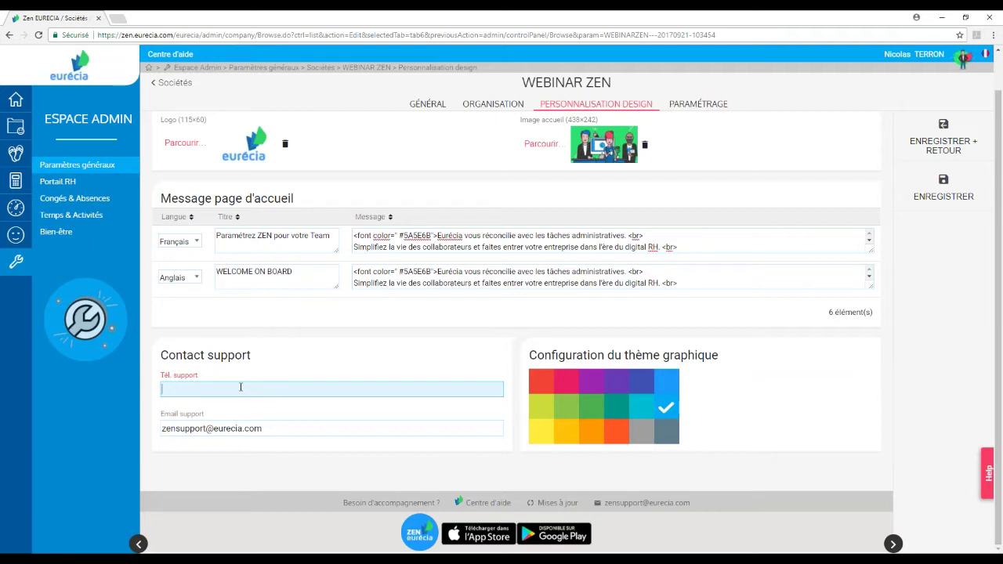
{"action": "left_click_drag", "start_coordinate": [266, 429], "coordinate": [161, 429]}
{"action": "left_click", "coordinate": [289, 431]}
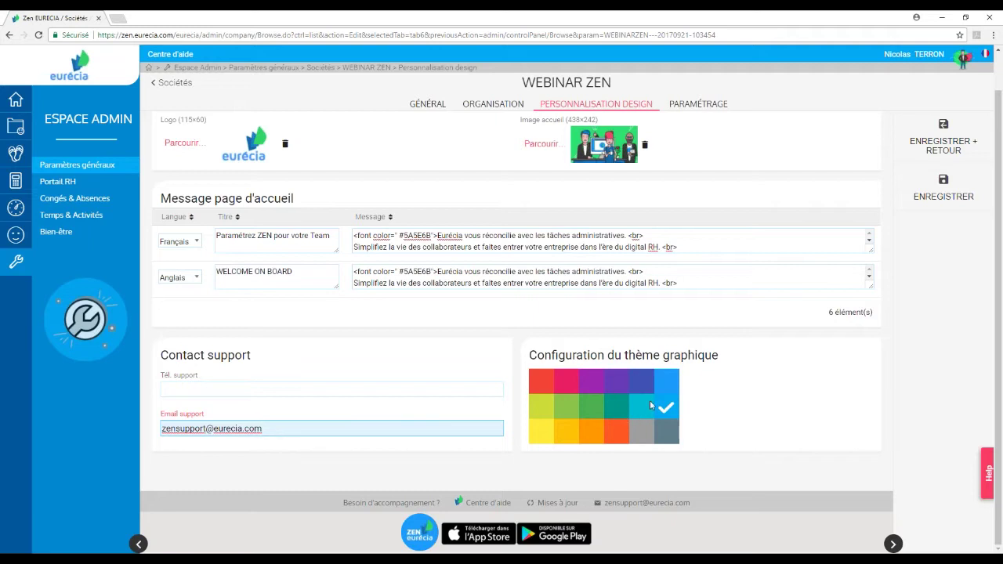
{"action": "scroll", "coordinate": [650, 405], "scroll_direction": "up", "scroll_amount": 1}
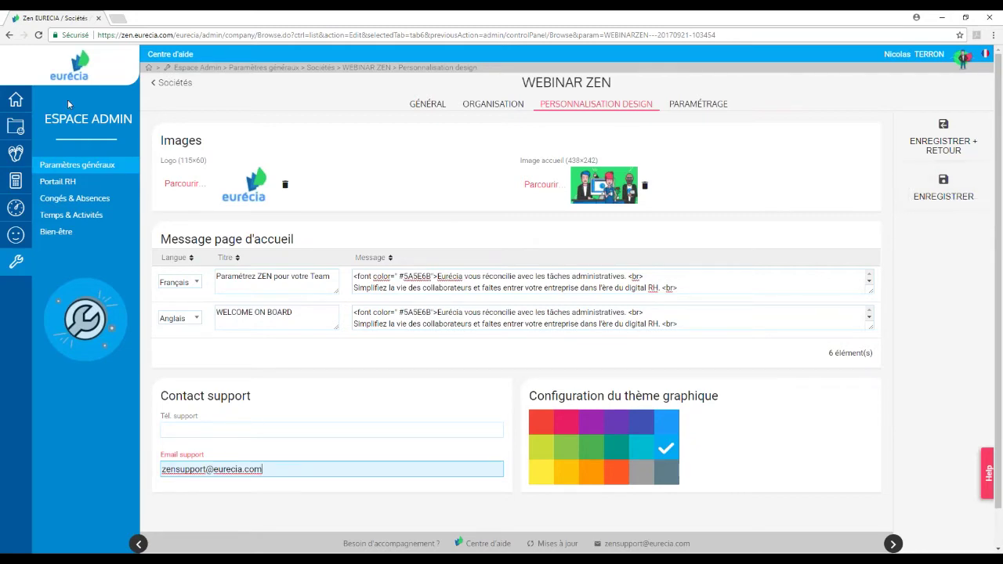
Step: Return to the home page and examine how the welcome image and message are displayed
{"action": "left_click", "coordinate": [15, 100]}
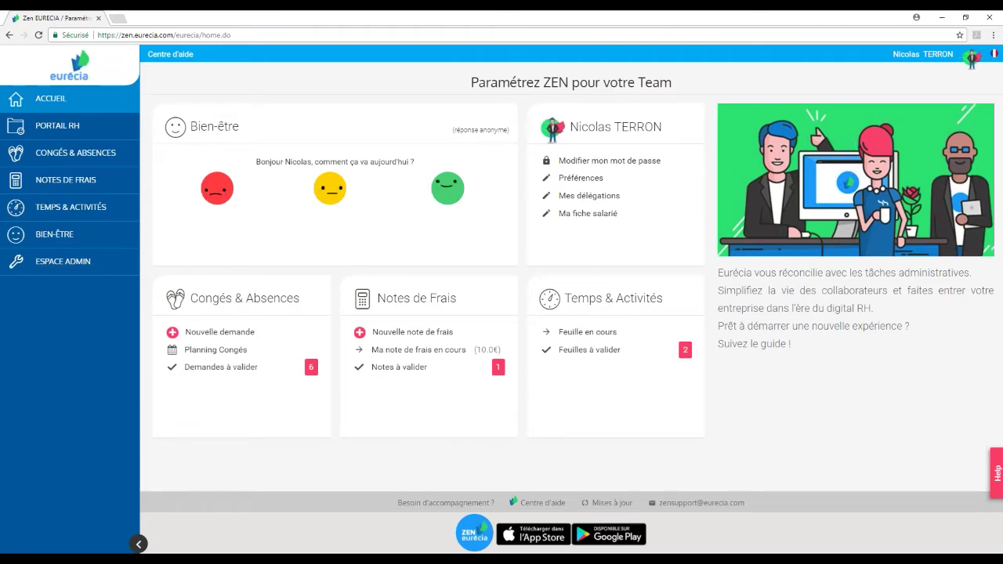
{"action": "left_click_drag", "start_coordinate": [717, 275], "coordinate": [903, 303]}
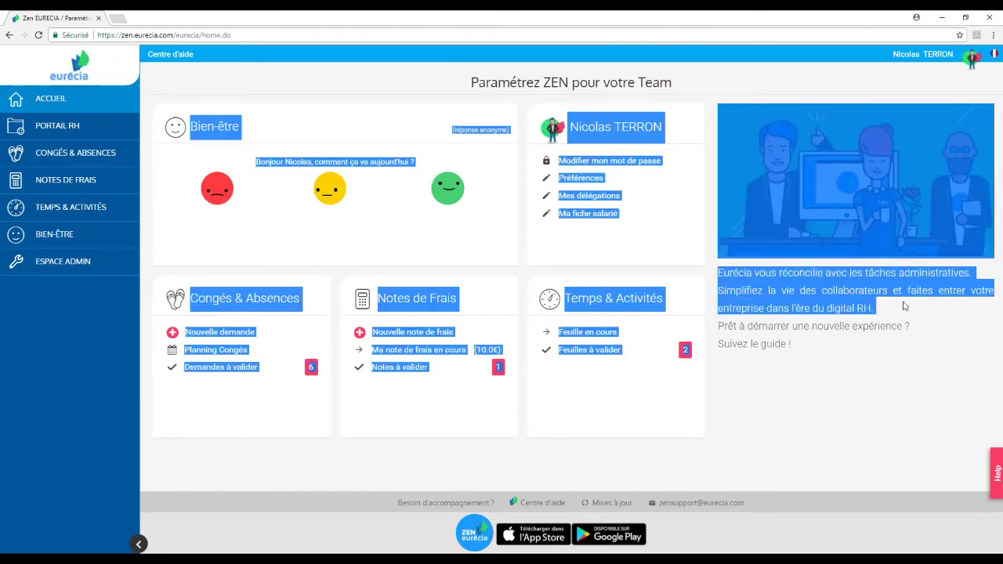
{"action": "left_click_drag", "start_coordinate": [875, 336], "coordinate": [742, 287]}
{"action": "left_click", "coordinate": [744, 285]}
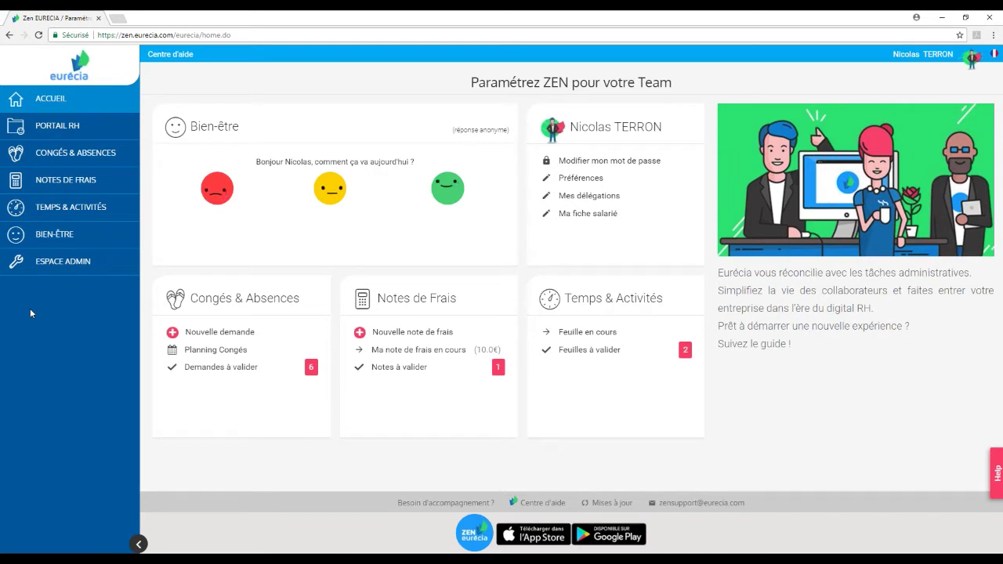
Step: View the Salariés et utilisateurs list from the general parameters and return to the parameters page
{"action": "mouse_move", "coordinate": [47, 261]}
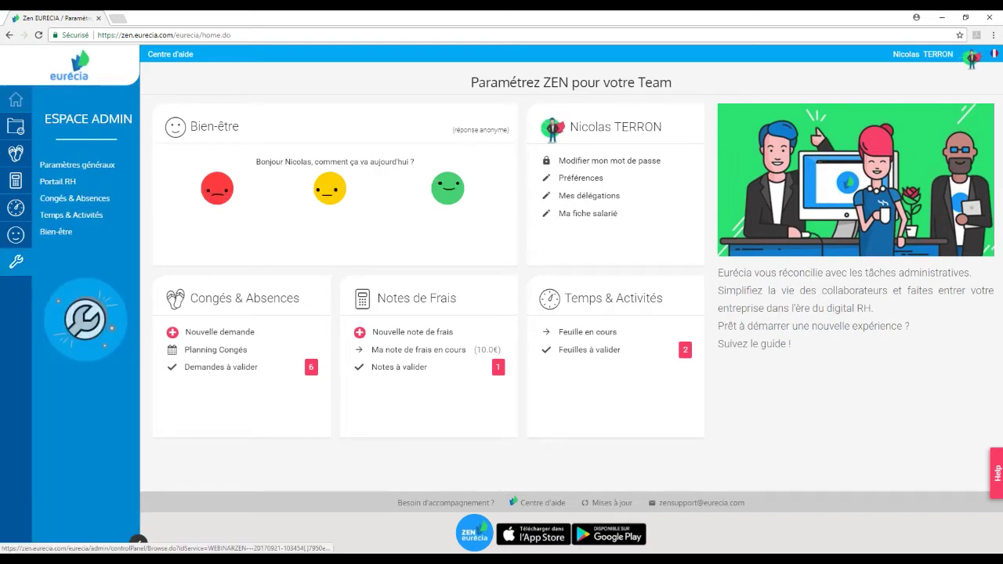
{"action": "left_click", "coordinate": [77, 164]}
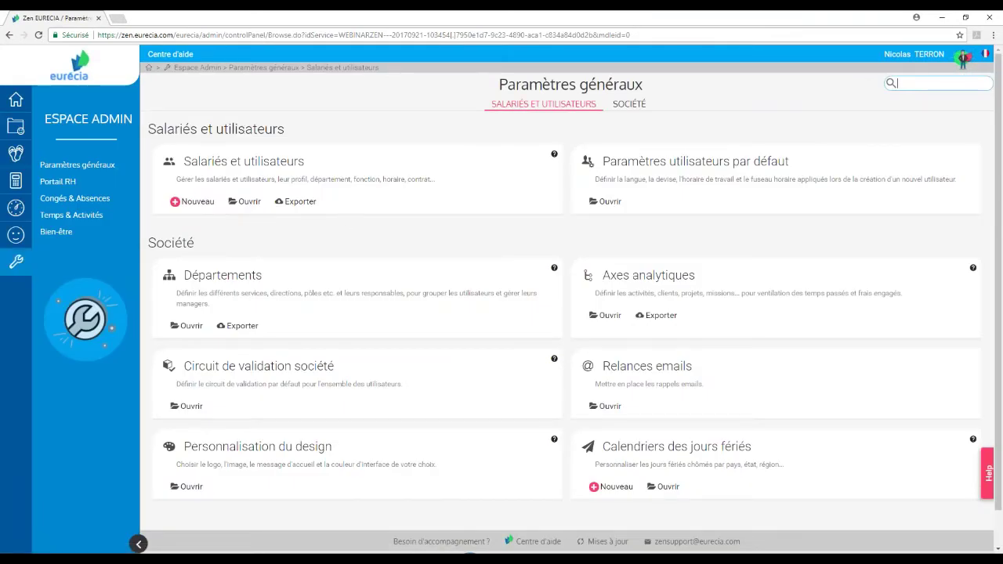
{"action": "left_click", "coordinate": [248, 203]}
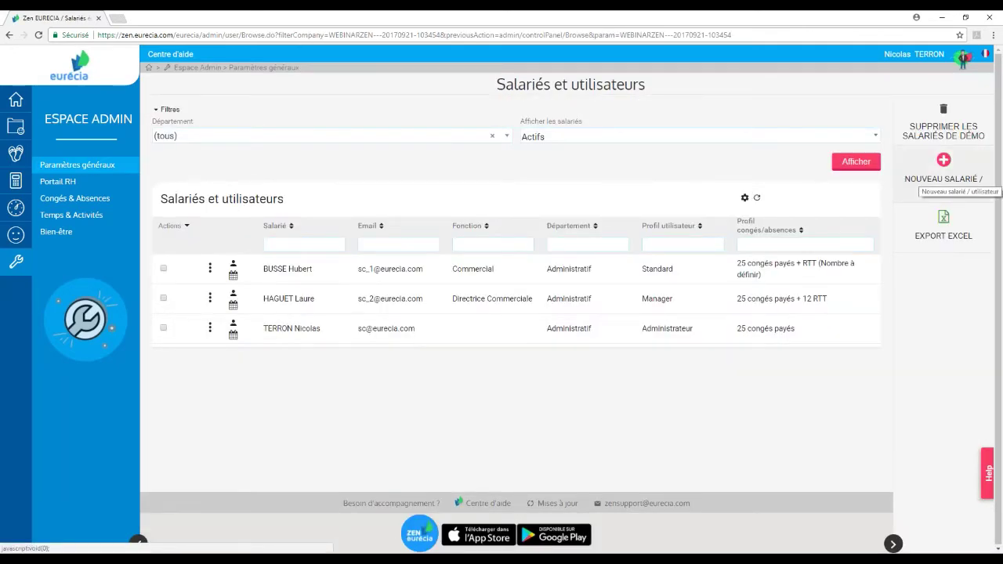
{"action": "key", "text": "alt+Left"}
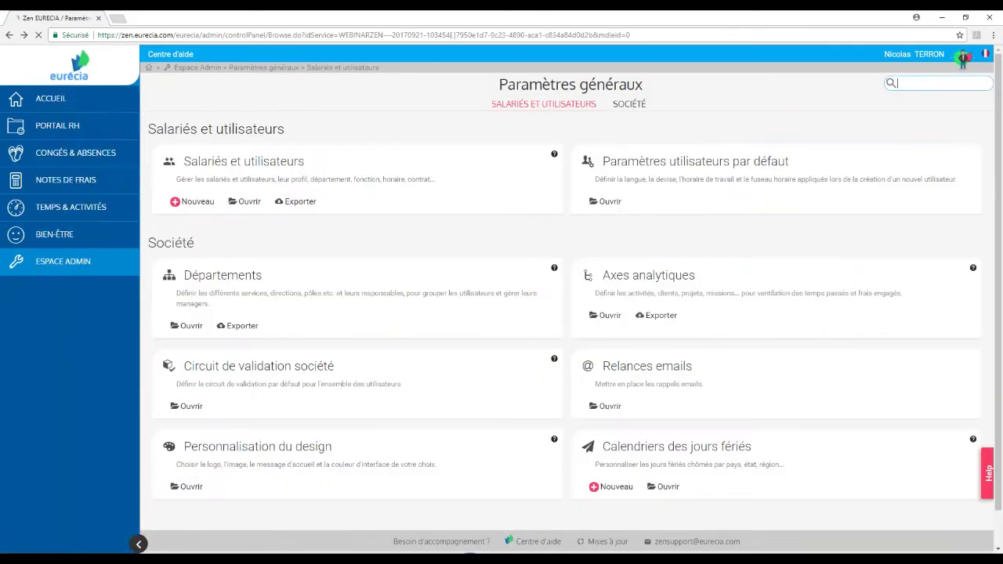
Step: Start a new employee from an empty user record with all modules enabled, and assign the Manager user profile
{"action": "left_click", "coordinate": [196, 203]}
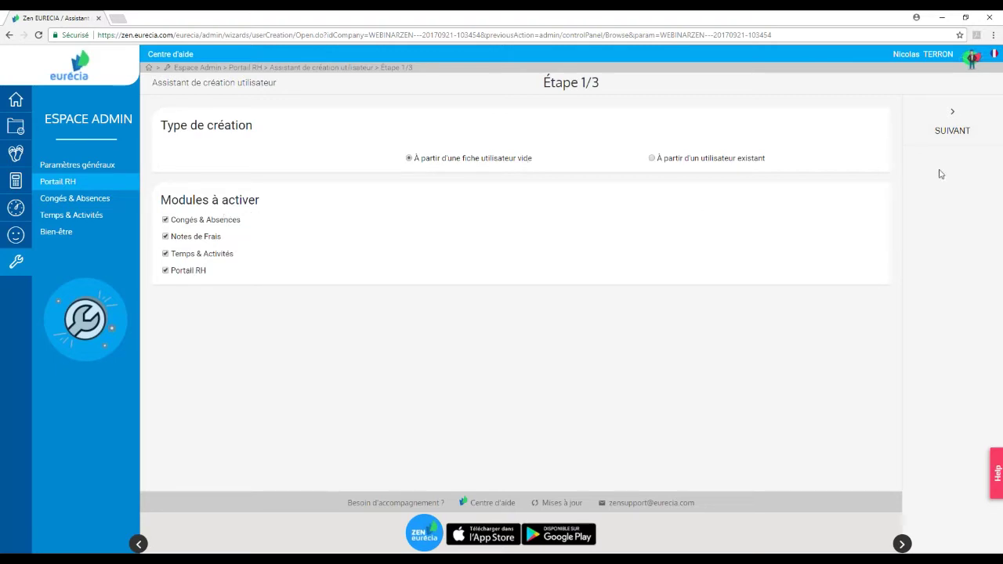
{"action": "left_click", "coordinate": [958, 131]}
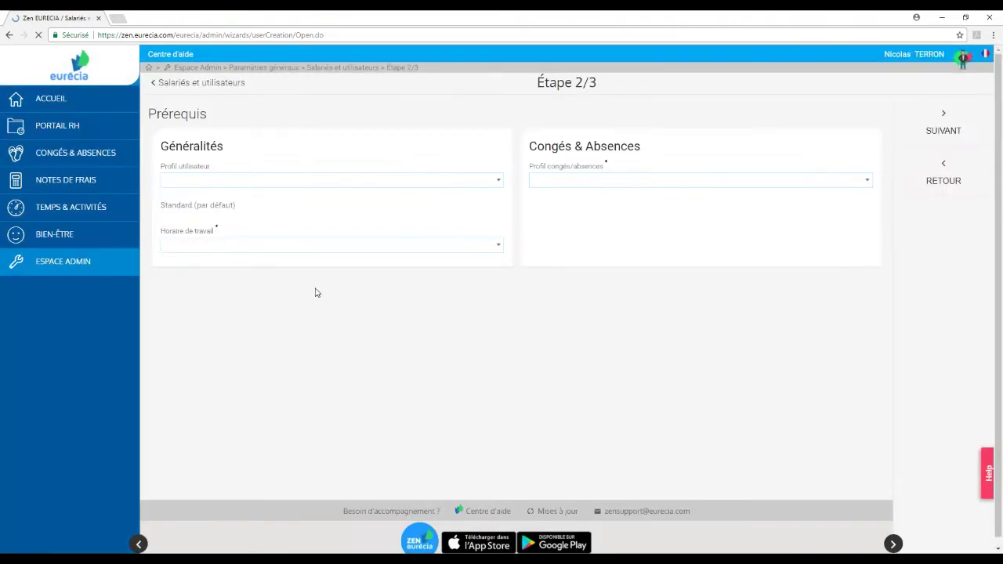
{"action": "left_click", "coordinate": [287, 183]}
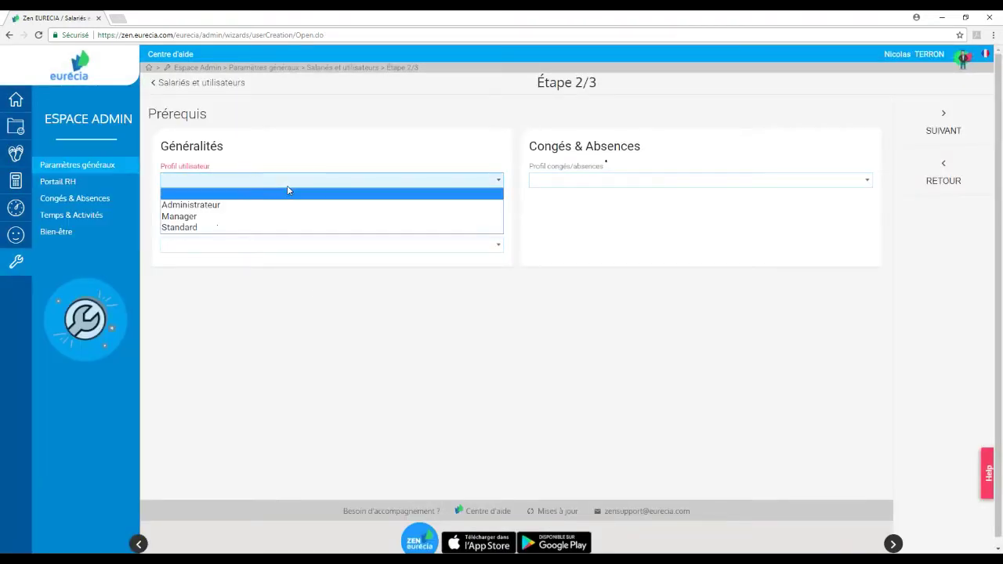
{"action": "left_click", "coordinate": [241, 216]}
Step: Set the work schedule to 35h (Lundi-Vendredi) and the leave profile to 25 congés payés + 12 RTT, and continue to step 3
{"action": "left_click", "coordinate": [219, 245]}
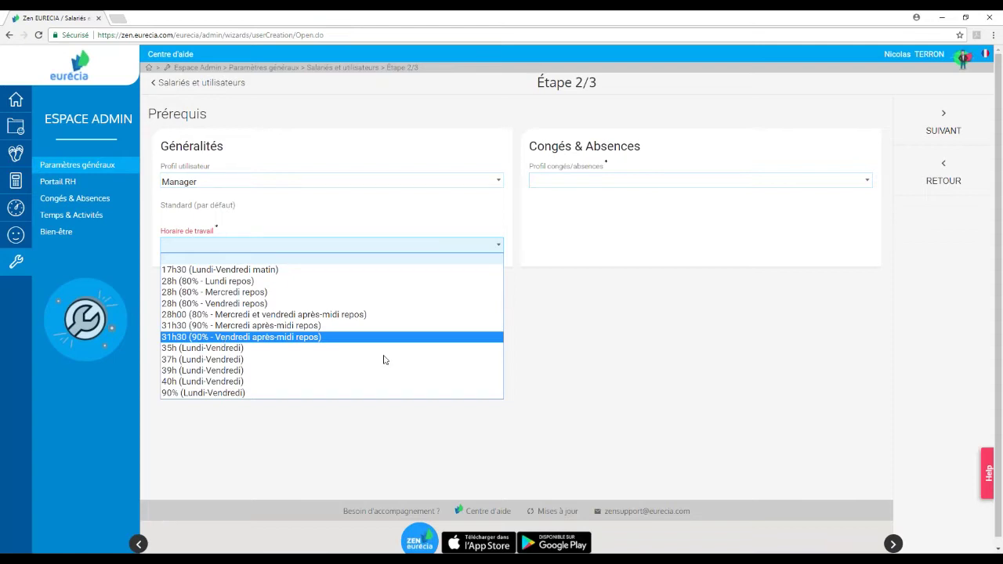
{"action": "left_click", "coordinate": [981, 477]}
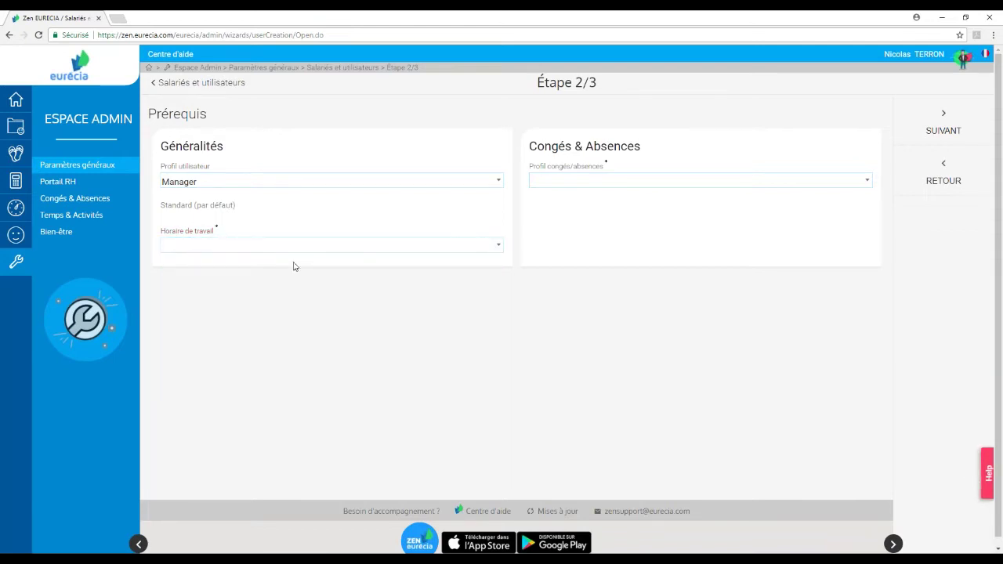
{"action": "left_click", "coordinate": [271, 245]}
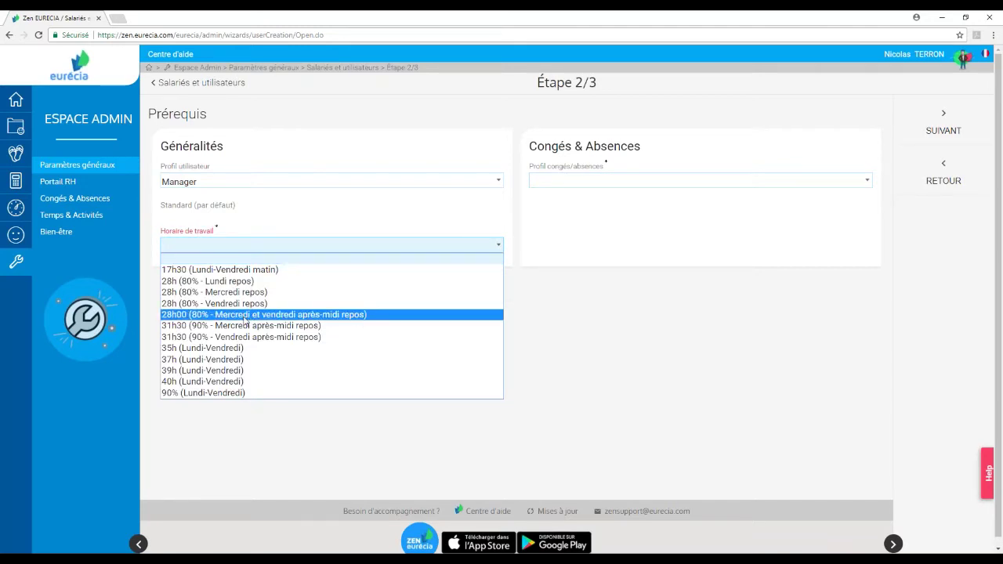
{"action": "left_click", "coordinate": [314, 348]}
{"action": "left_click", "coordinate": [570, 182]}
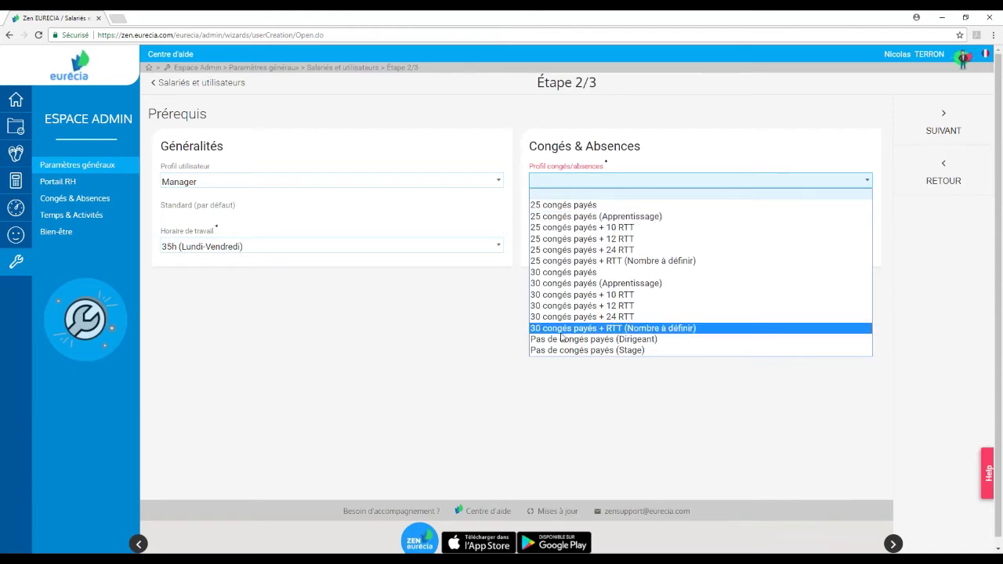
{"action": "left_click", "coordinate": [589, 239]}
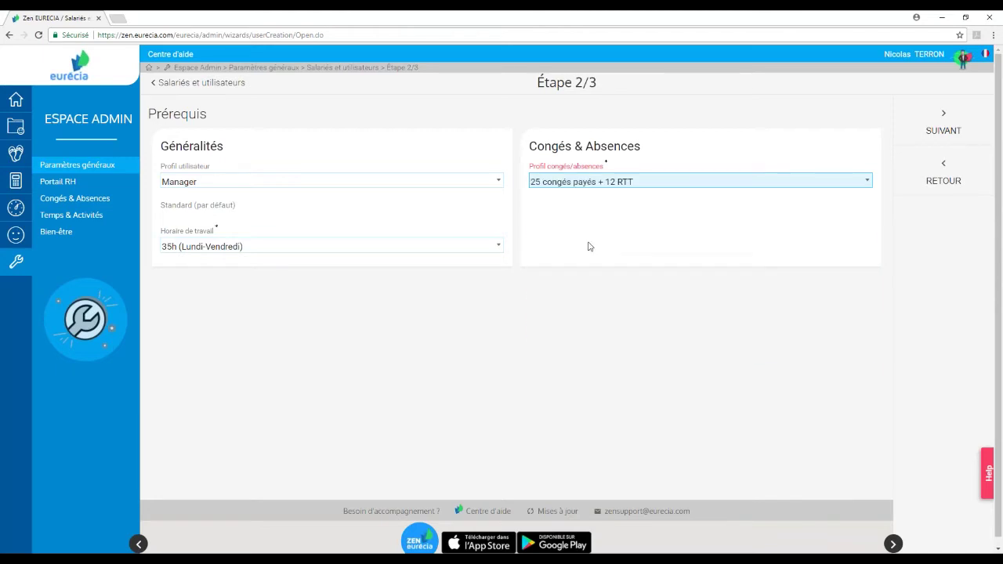
{"action": "left_click", "coordinate": [953, 125]}
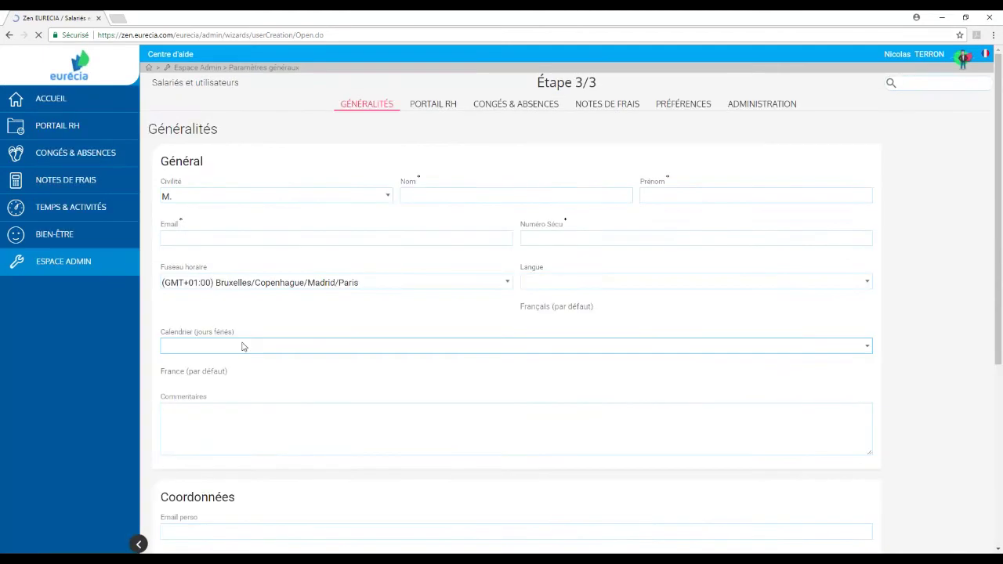
Step: Set the new employee's public holiday calendar to France in the general information, leaving the name and email fields empty
{"action": "left_click", "coordinate": [451, 198]}
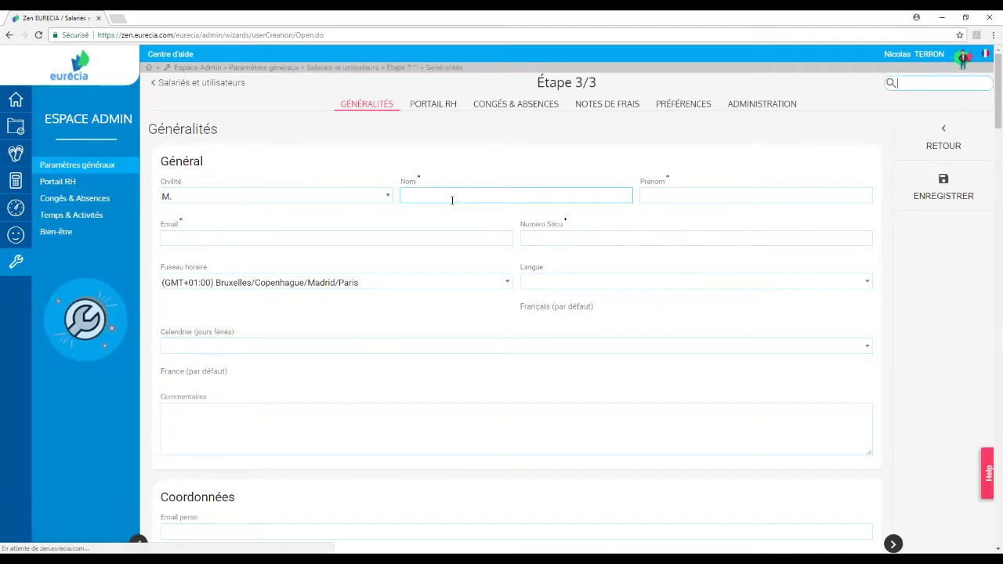
{"action": "key", "text": "Tab"}
{"action": "left_click", "coordinate": [434, 240]}
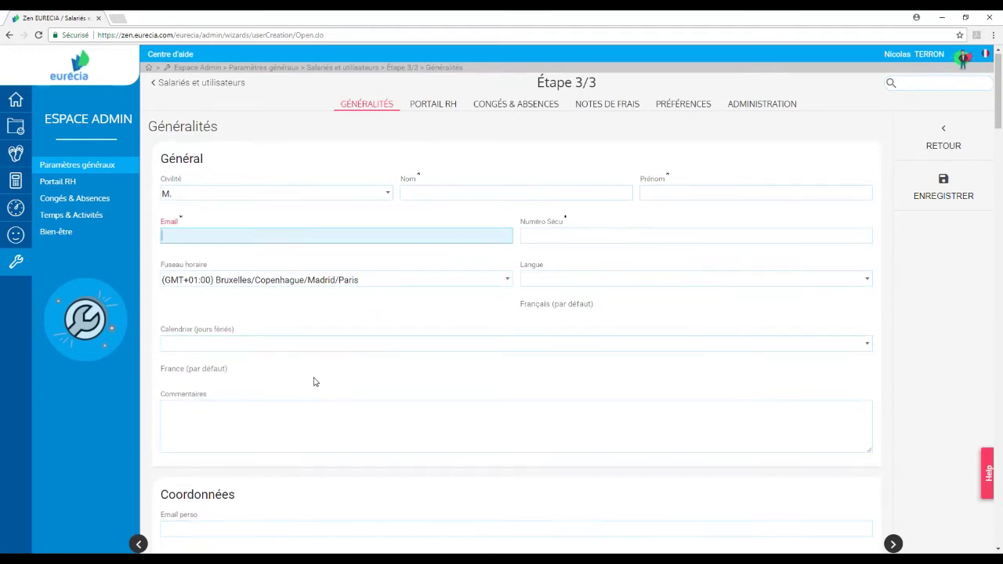
{"action": "scroll", "coordinate": [313, 380], "scroll_direction": "down", "scroll_amount": 1}
{"action": "left_click", "coordinate": [331, 247]}
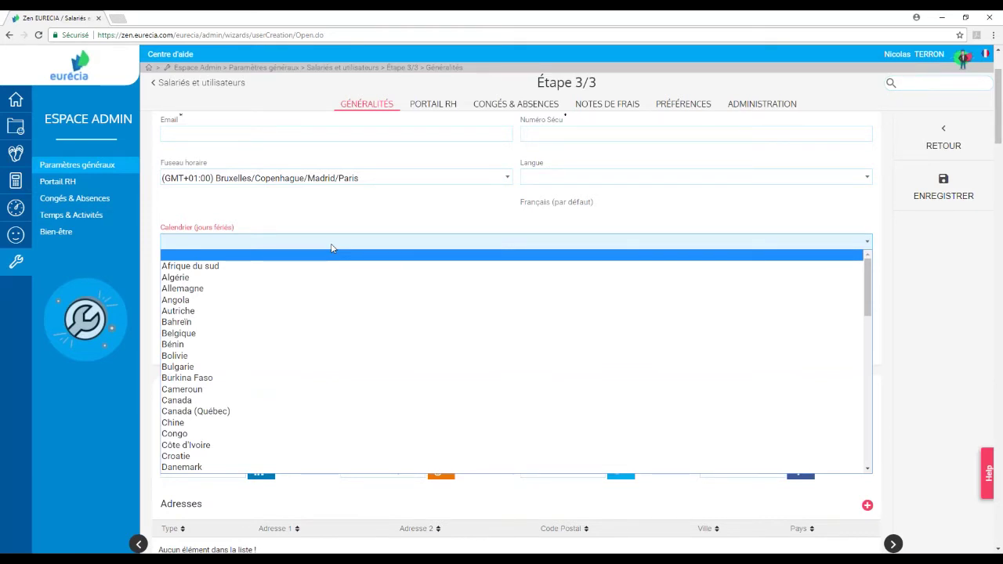
{"action": "type", "text": "fr"}
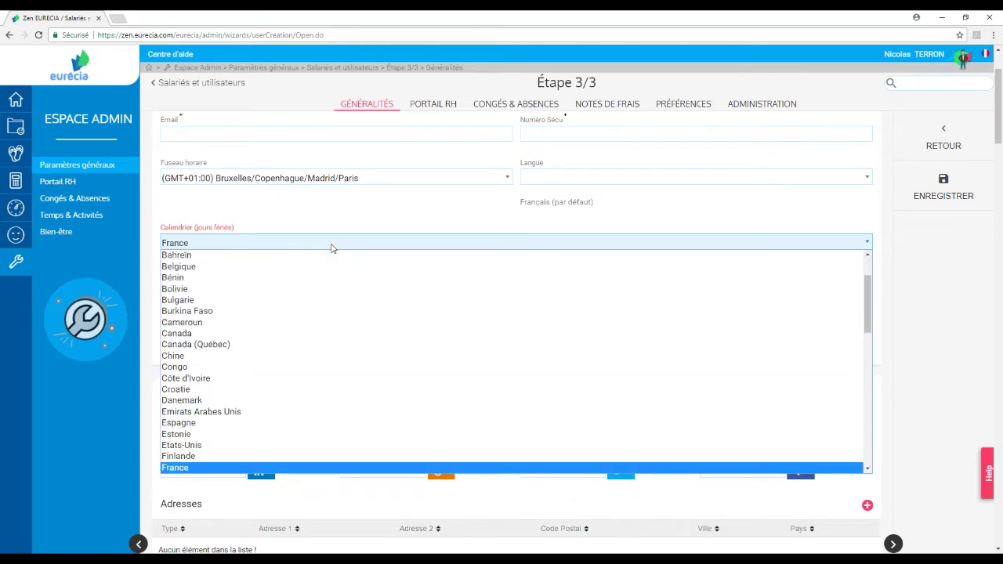
{"action": "key", "text": "Return"}
{"action": "left_click", "coordinate": [348, 217]}
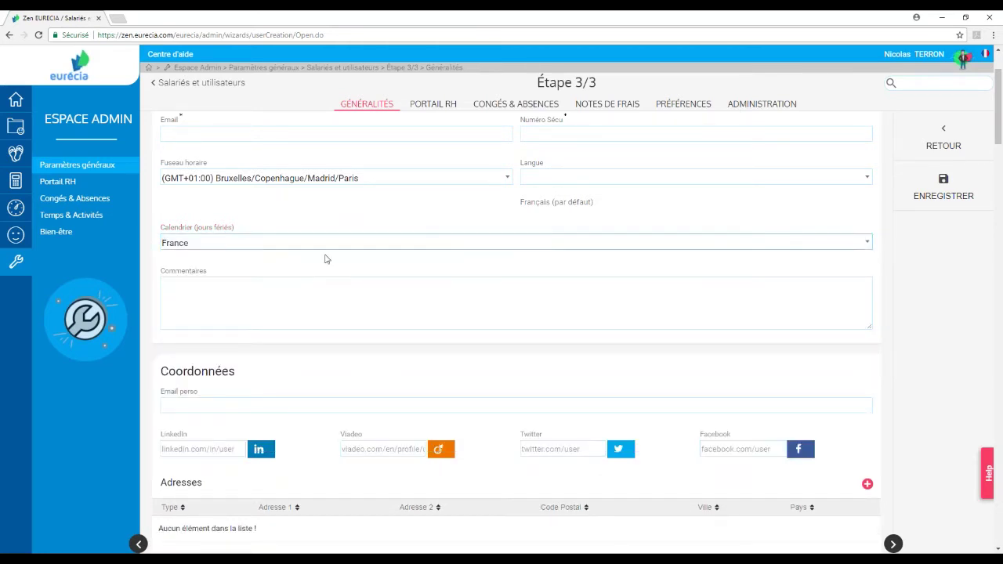
Step: Examine the new employee's contact details, birth, family situation and remuneration sections without filling in any field
{"action": "scroll", "coordinate": [303, 324], "scroll_direction": "down", "scroll_amount": 4}
{"action": "scroll", "coordinate": [300, 184], "scroll_direction": "up", "scroll_amount": 3}
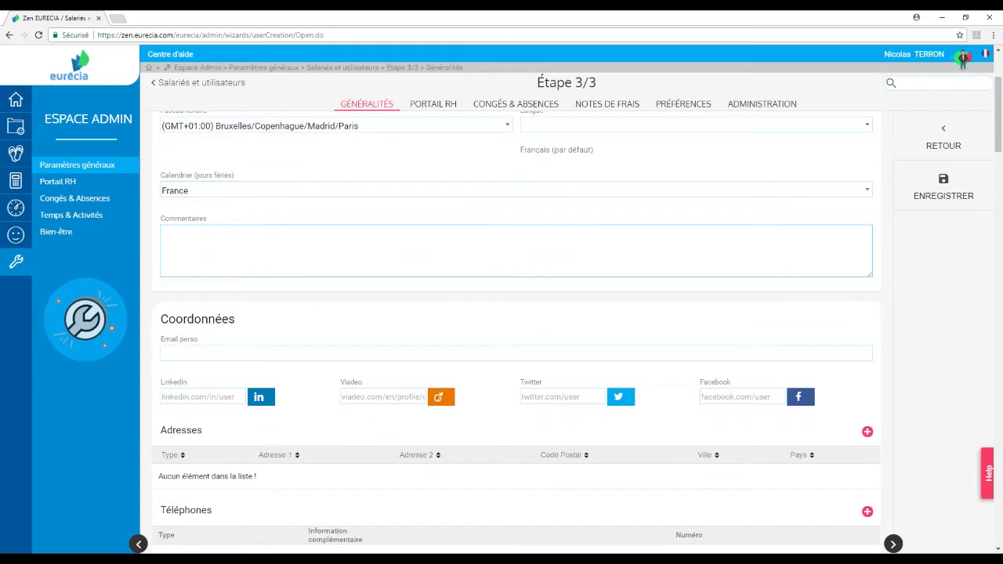
{"action": "scroll", "coordinate": [267, 298], "scroll_direction": "down", "scroll_amount": 2}
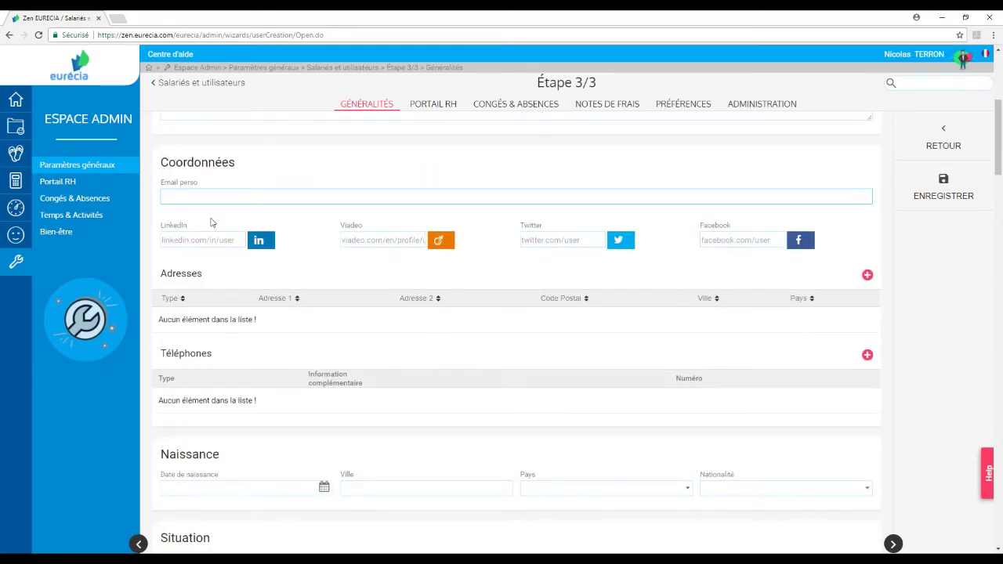
{"action": "scroll", "coordinate": [225, 227], "scroll_direction": "down", "scroll_amount": 2}
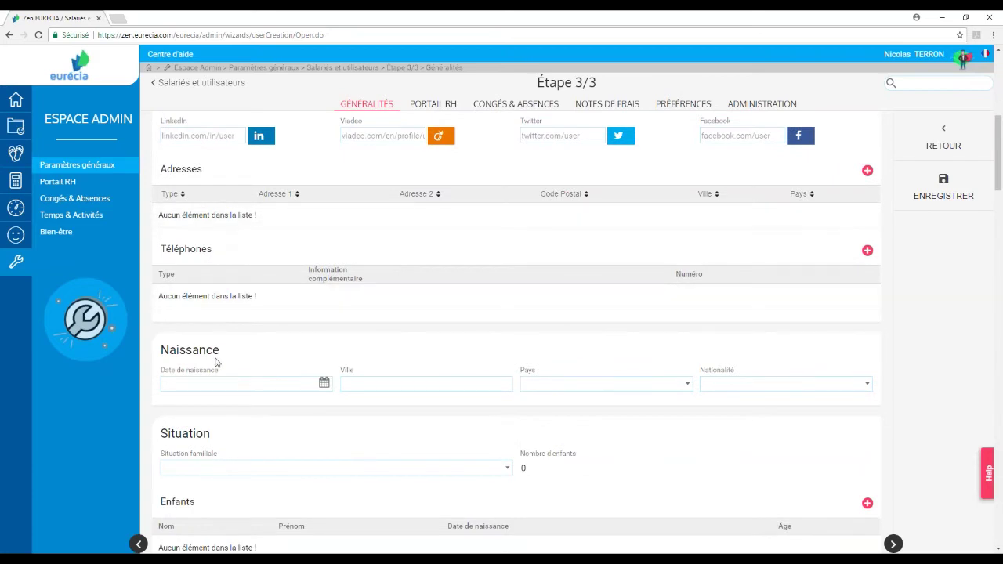
{"action": "scroll", "coordinate": [235, 313], "scroll_direction": "down", "scroll_amount": 3}
{"action": "left_click", "coordinate": [232, 257]}
{"action": "left_click", "coordinate": [230, 258]}
{"action": "scroll", "coordinate": [220, 324], "scroll_direction": "down", "scroll_amount": 1}
{"action": "scroll", "coordinate": [220, 324], "scroll_direction": "down", "scroll_amount": 2}
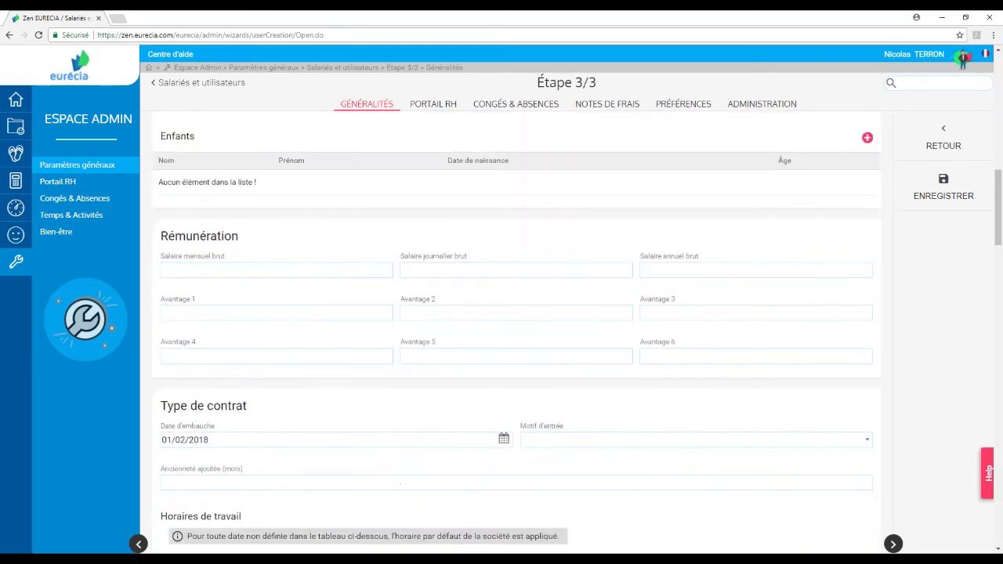
{"action": "left_click", "coordinate": [220, 268]}
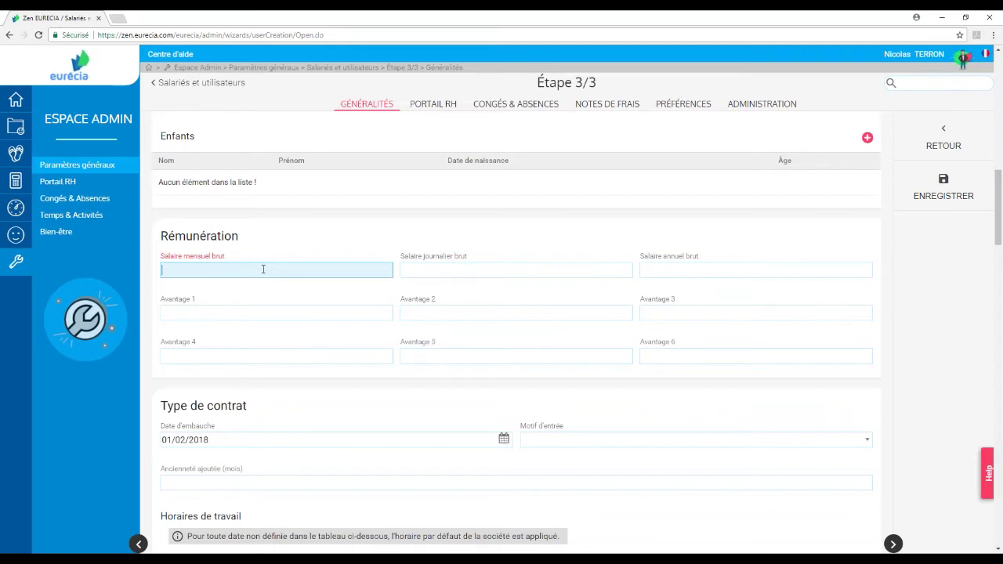
Step: Examine the contract type, work schedule, validation circuit and job position sections of the new employee's record
{"action": "scroll", "coordinate": [267, 266], "scroll_direction": "down", "scroll_amount": 3}
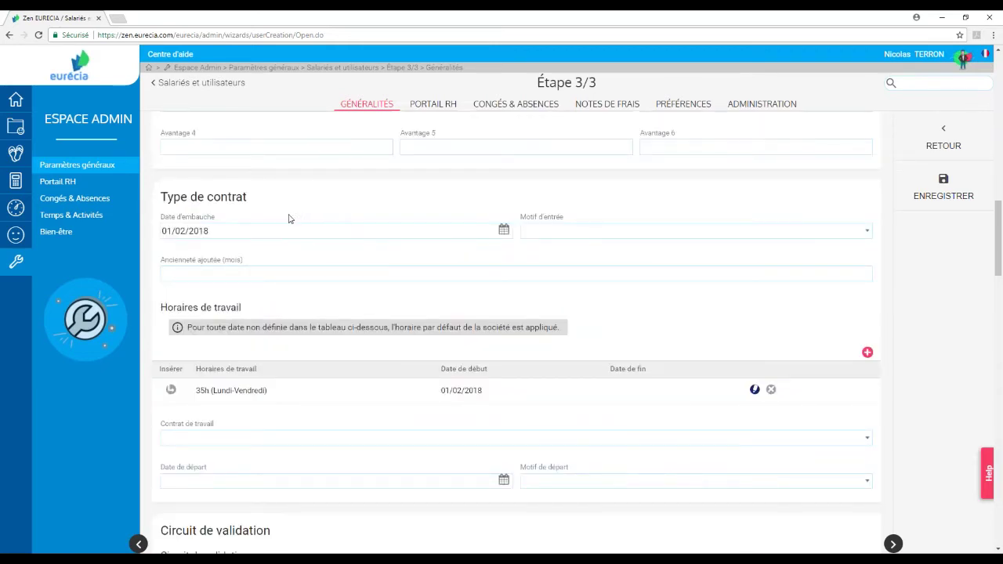
{"action": "scroll", "coordinate": [269, 217], "scroll_direction": "down", "scroll_amount": 1}
{"action": "left_click", "coordinate": [281, 175]}
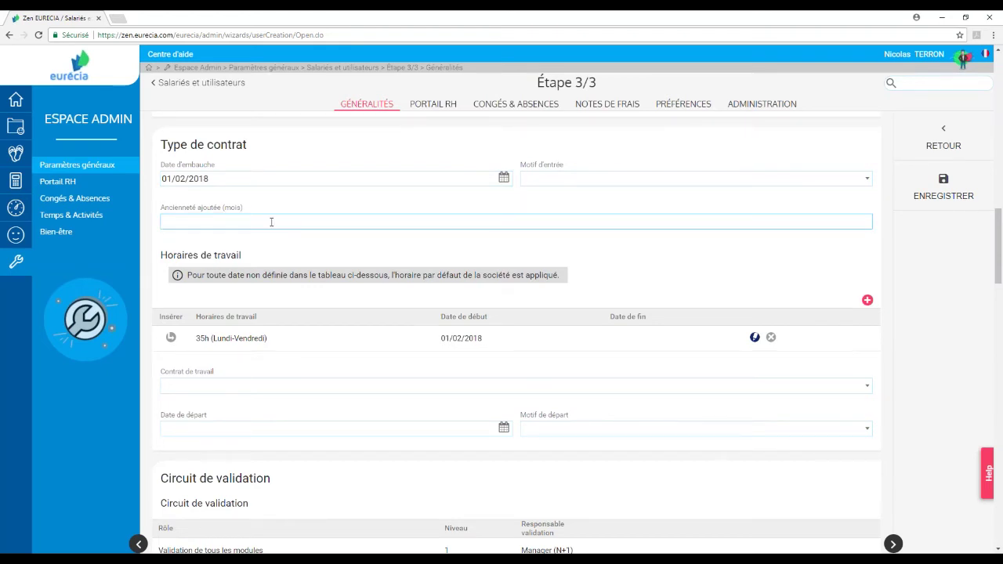
{"action": "scroll", "coordinate": [267, 203], "scroll_direction": "down", "scroll_amount": 3}
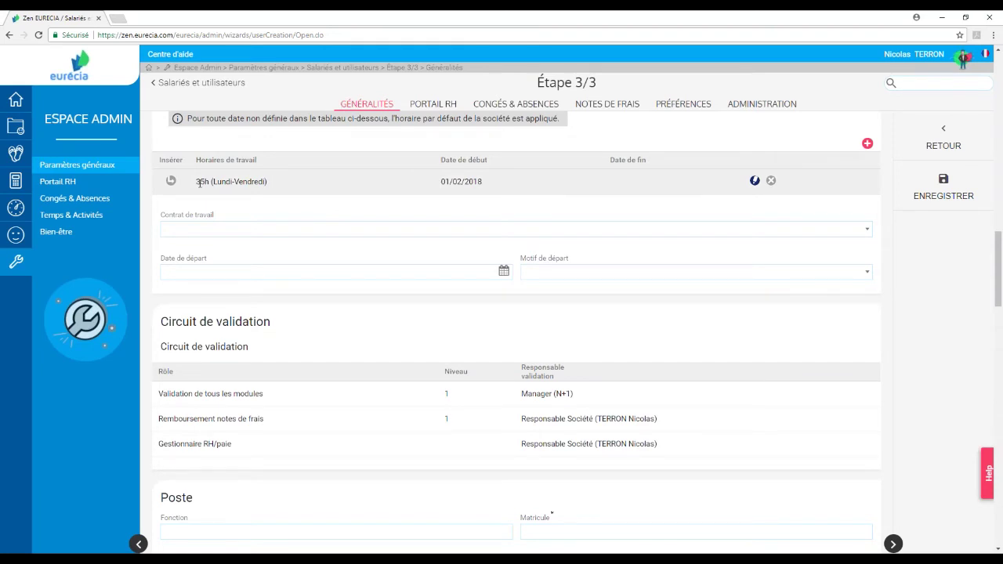
{"action": "scroll", "coordinate": [254, 267], "scroll_direction": "down", "scroll_amount": 1}
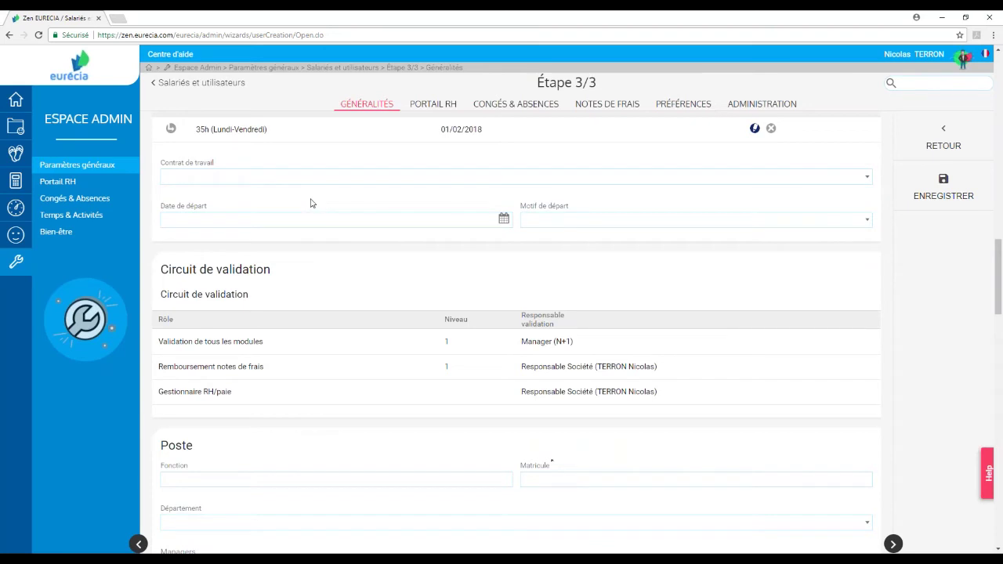
{"action": "scroll", "coordinate": [313, 203], "scroll_direction": "down", "scroll_amount": 1}
{"action": "scroll", "coordinate": [282, 230], "scroll_direction": "down", "scroll_amount": 1}
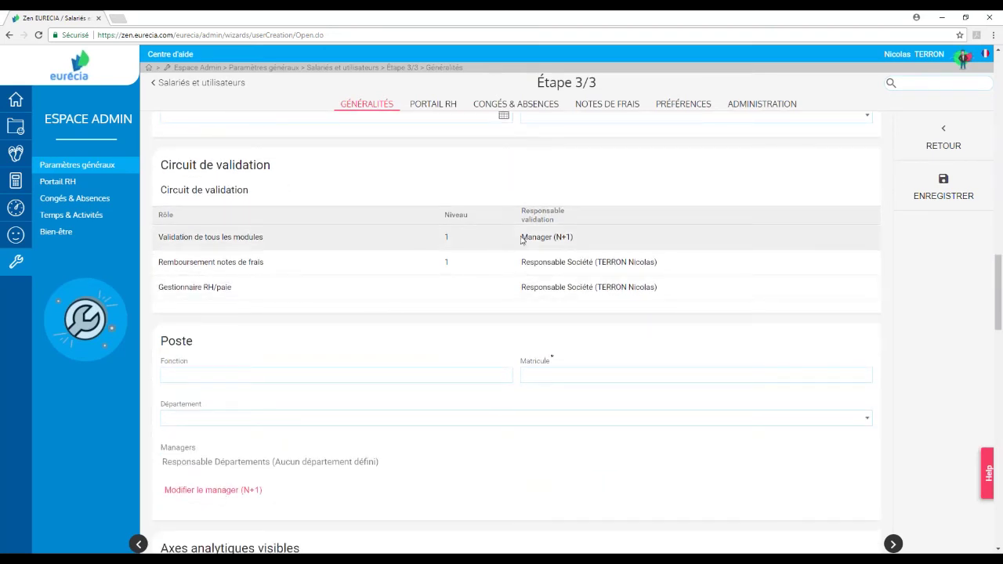
{"action": "left_click_drag", "start_coordinate": [523, 237], "coordinate": [576, 237]}
{"action": "left_click", "coordinate": [570, 238]}
{"action": "scroll", "coordinate": [492, 282], "scroll_direction": "down", "scroll_amount": 1}
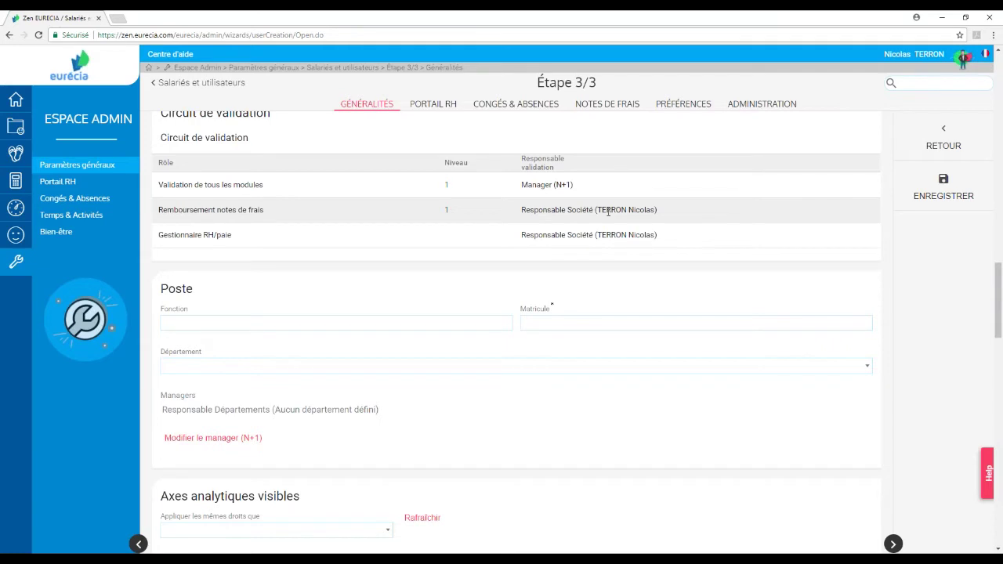
{"action": "scroll", "coordinate": [264, 235], "scroll_direction": "down", "scroll_amount": 2}
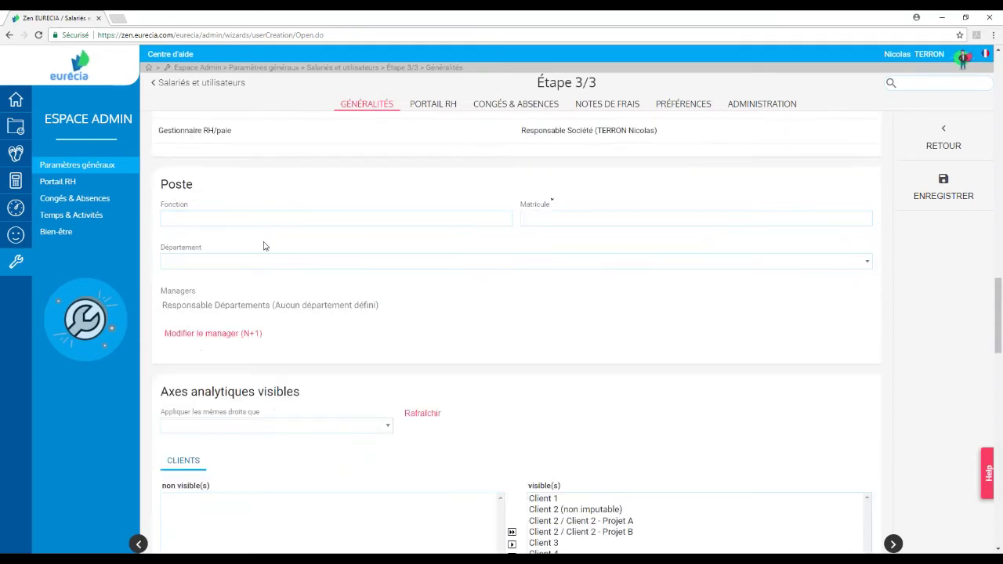
{"action": "scroll", "coordinate": [257, 303], "scroll_direction": "down", "scroll_amount": 1}
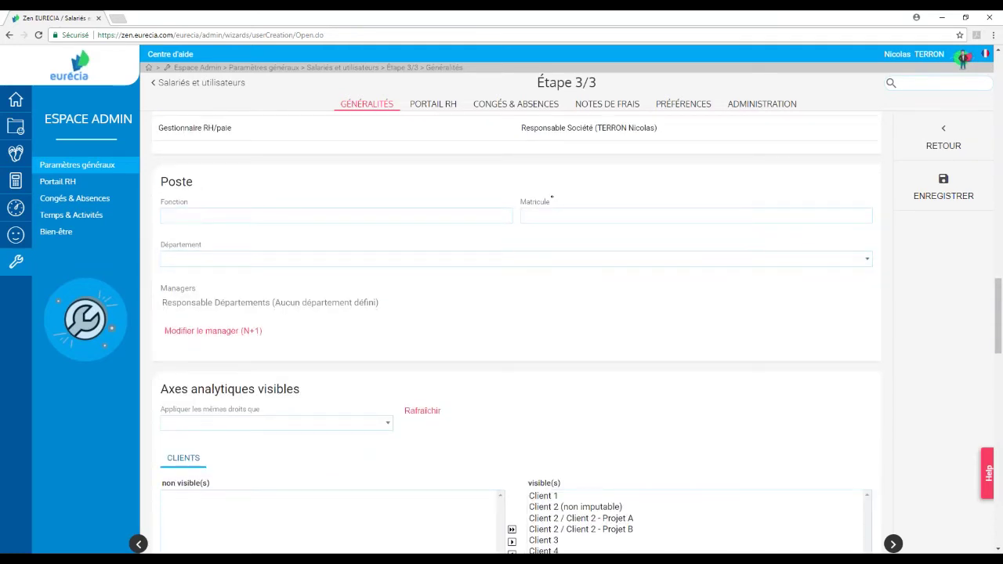
Step: Limit the employee's visible analytical axes to Client 2 / Client 2 - Projet A and Client 3, making all other clients non-visible
{"action": "scroll", "coordinate": [316, 258], "scroll_direction": "down", "scroll_amount": 3}
{"action": "left_click", "coordinate": [265, 274]}
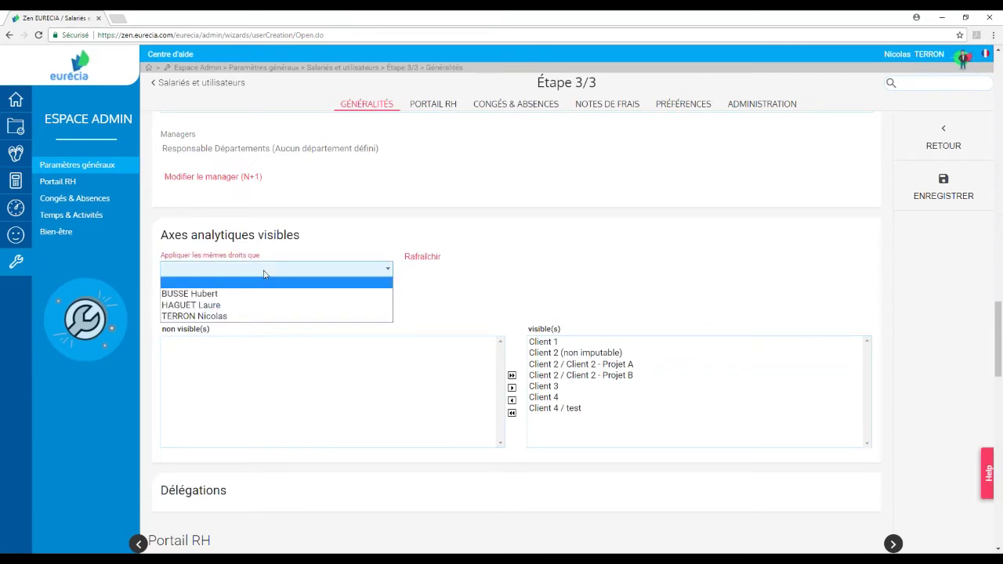
{"action": "left_click", "coordinate": [264, 273]}
{"action": "scroll", "coordinate": [230, 311], "scroll_direction": "down", "scroll_amount": 1}
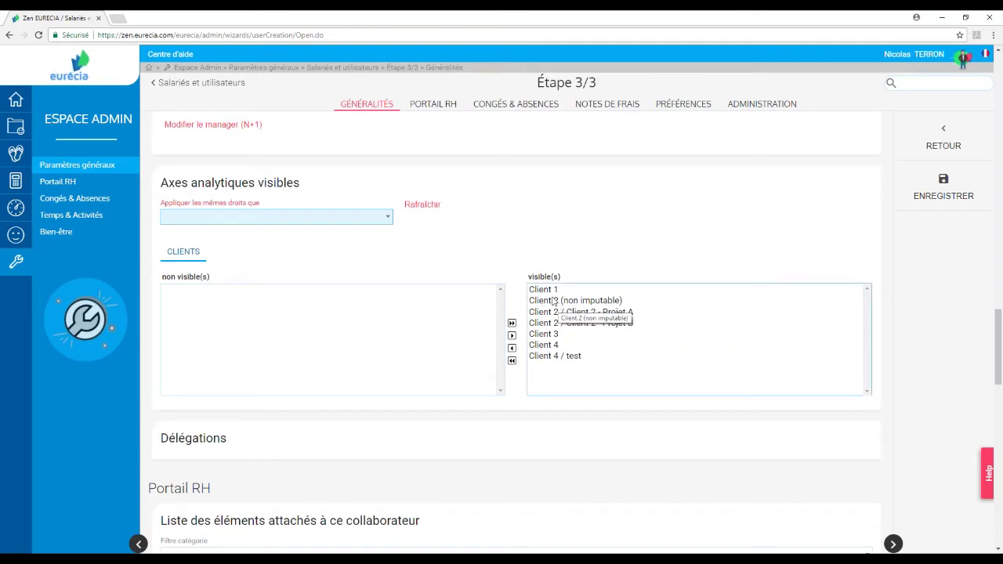
{"action": "left_click", "coordinate": [512, 360]}
{"action": "left_click", "coordinate": [419, 310]}
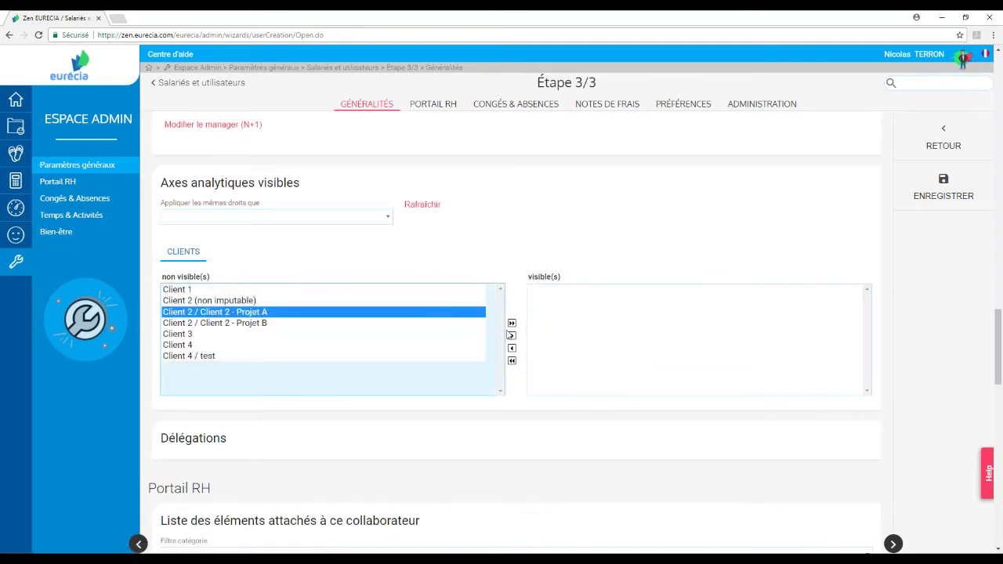
{"action": "double_click", "coordinate": [418, 310]}
{"action": "left_click", "coordinate": [454, 324]}
{"action": "left_click", "coordinate": [511, 335]}
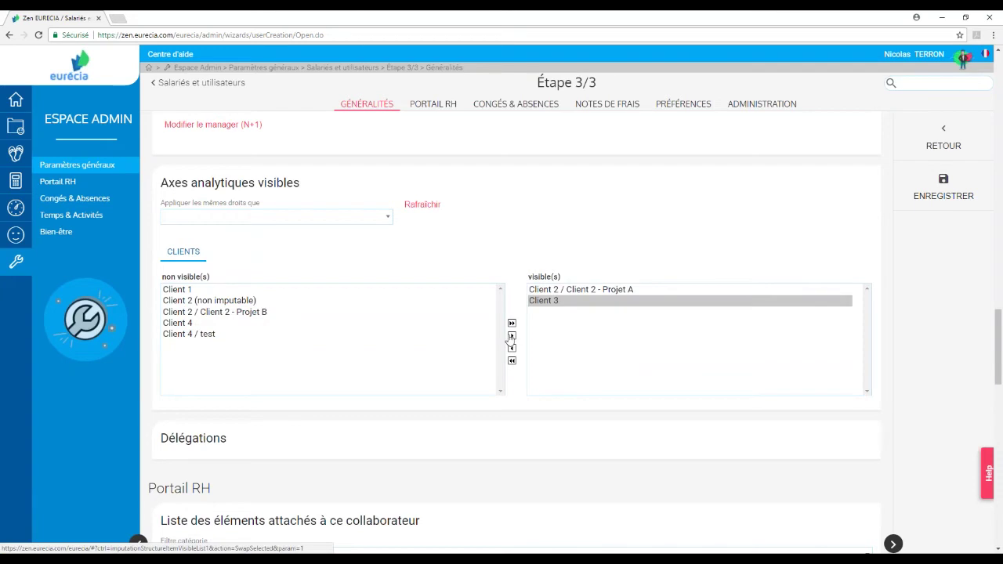
Step: Filter the elements attached to the employee in the Portail RH section by the Bulletin de paie category, dismissing any message
{"action": "scroll", "coordinate": [374, 288], "scroll_direction": "down", "scroll_amount": 4}
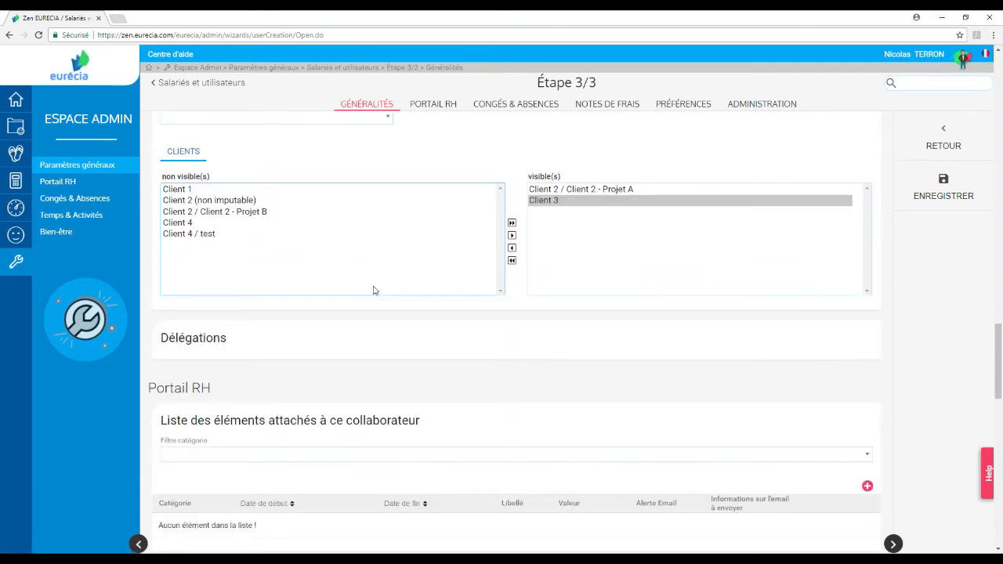
{"action": "scroll", "coordinate": [274, 284], "scroll_direction": "down", "scroll_amount": 1}
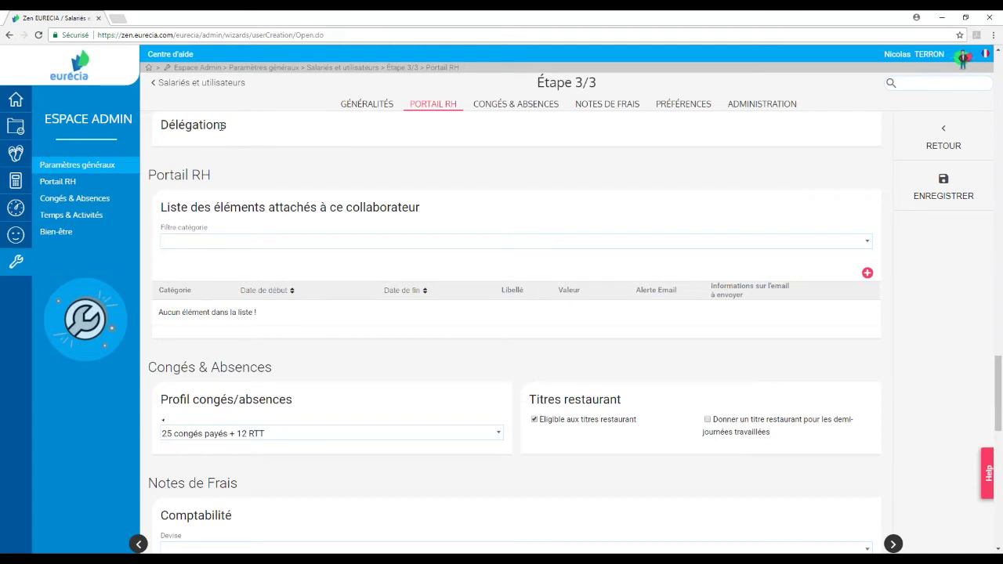
{"action": "scroll", "coordinate": [218, 205], "scroll_direction": "down", "scroll_amount": 1}
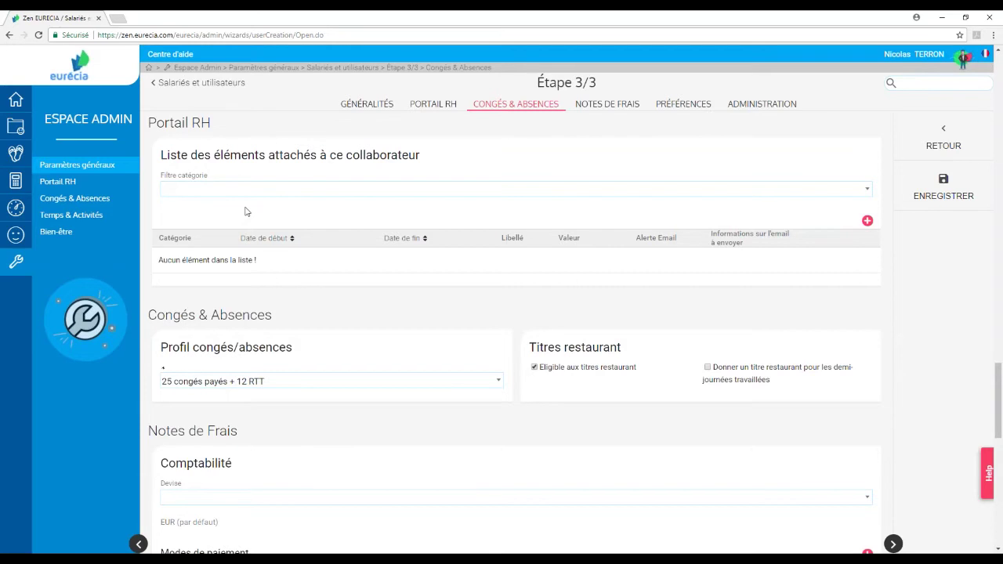
{"action": "left_click", "coordinate": [274, 192]}
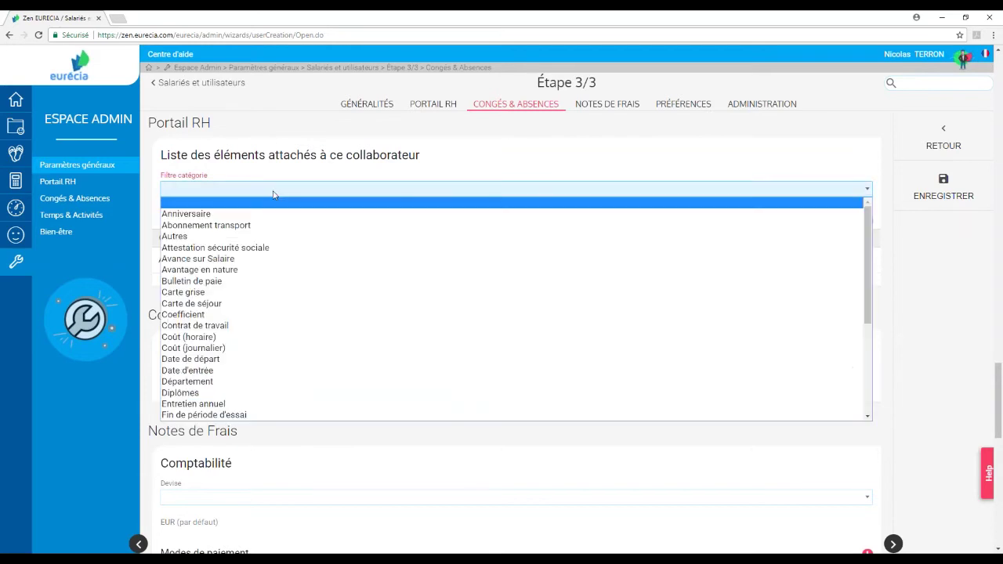
{"action": "left_click", "coordinate": [228, 282]}
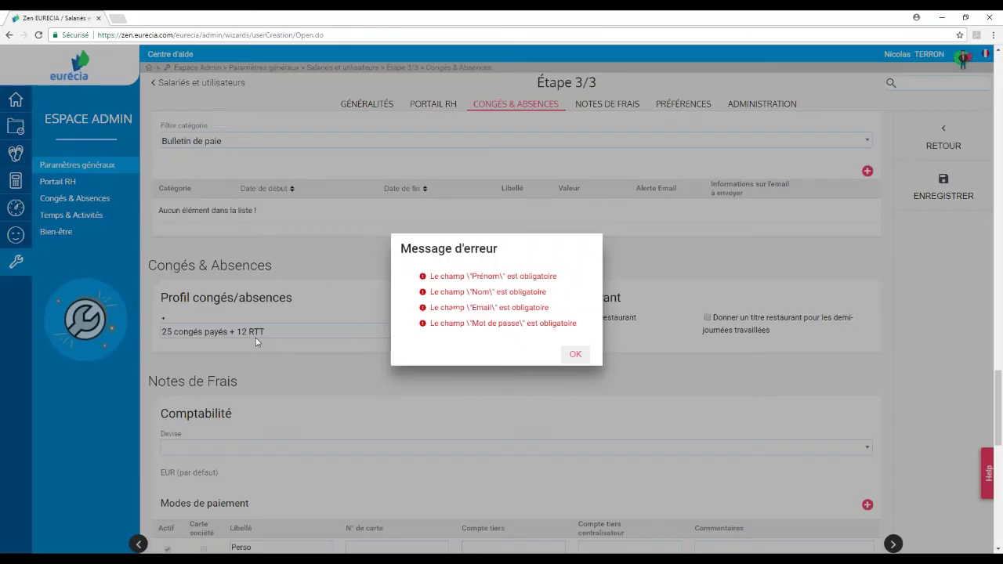
{"action": "left_click", "coordinate": [576, 355]}
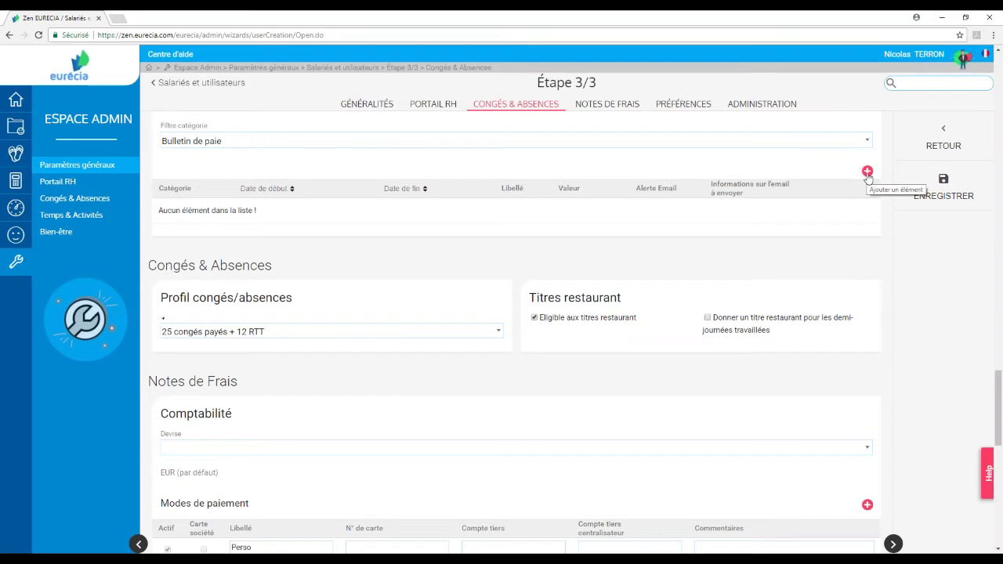
Step: Set the employee's expense report currency to € in the Comptabilité section
{"action": "scroll", "coordinate": [402, 279], "scroll_direction": "down", "scroll_amount": 1}
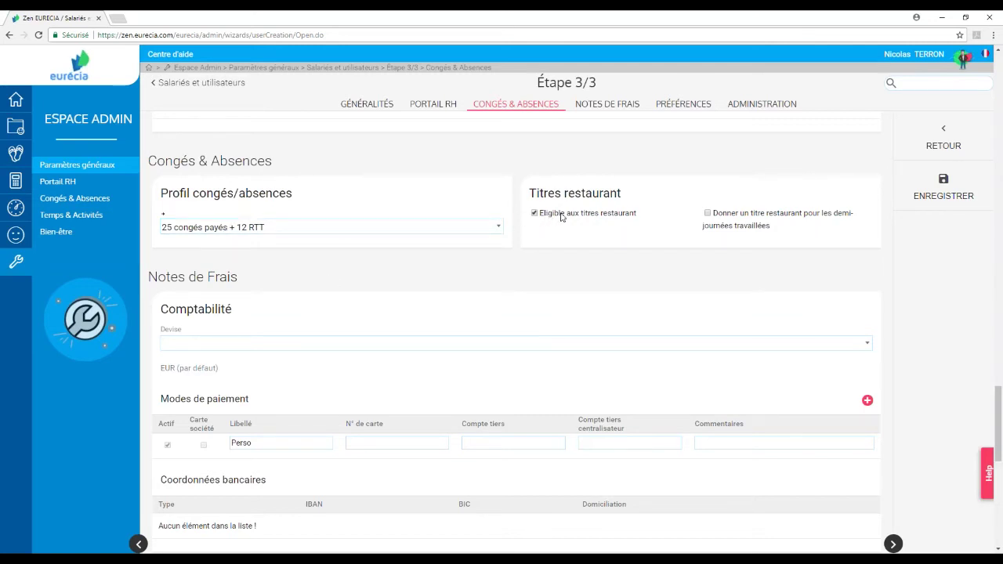
{"action": "scroll", "coordinate": [364, 264], "scroll_direction": "down", "scroll_amount": 2}
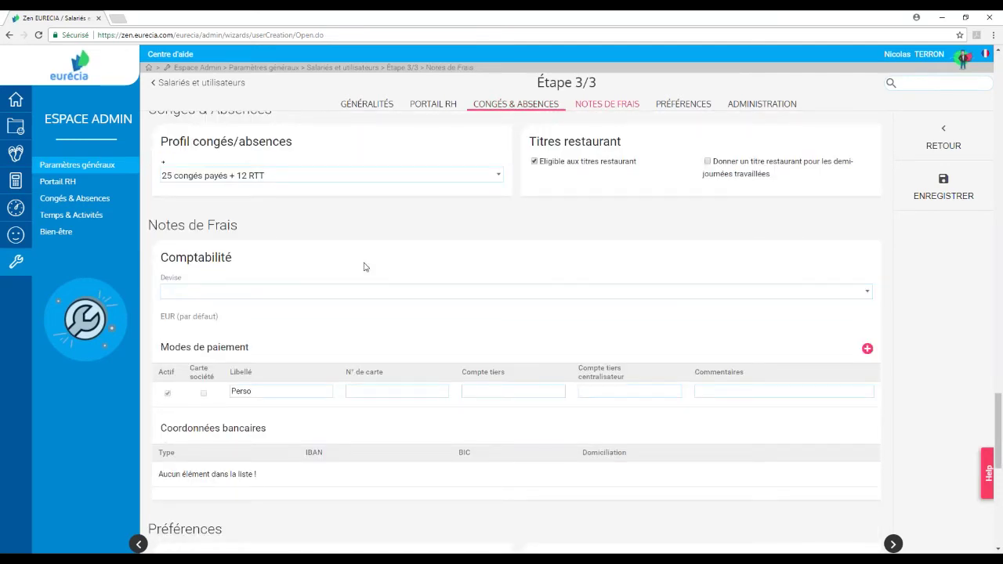
{"action": "left_click", "coordinate": [200, 238]}
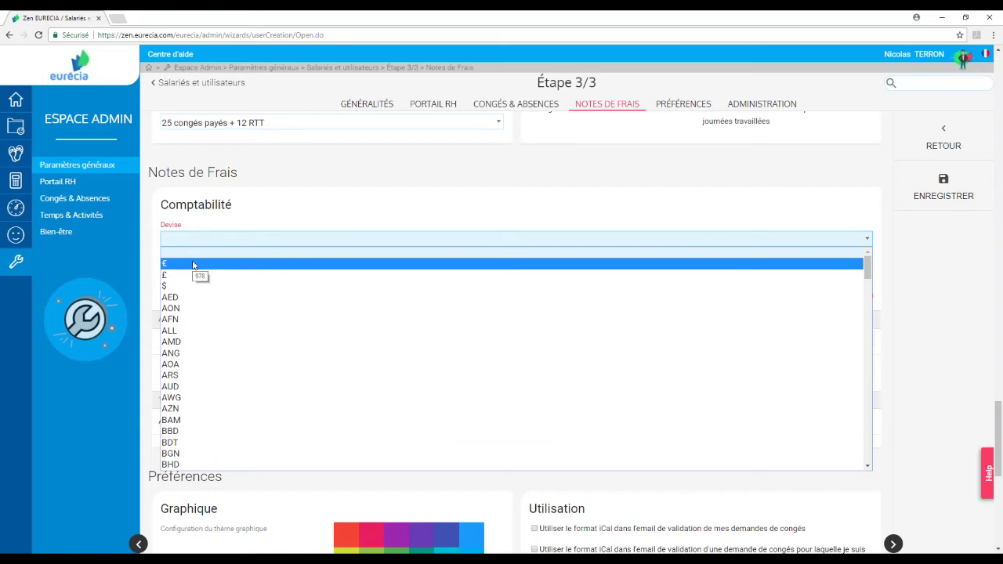
{"action": "left_click", "coordinate": [195, 266]}
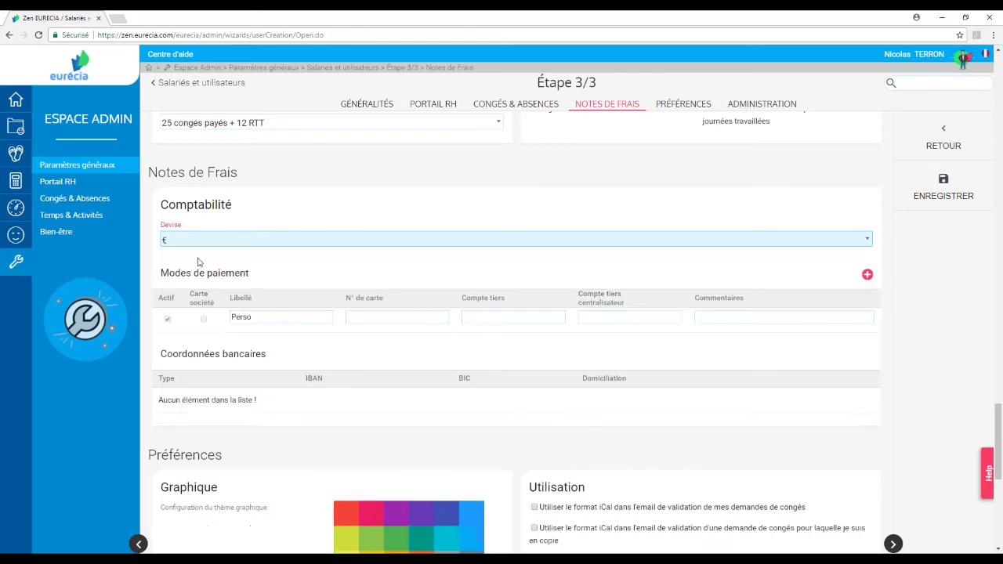
Step: Add an active company card payment method labelled Pro, leaving its card number, third-party accounts and comments empty
{"action": "scroll", "coordinate": [197, 264], "scroll_direction": "down", "scroll_amount": 1}
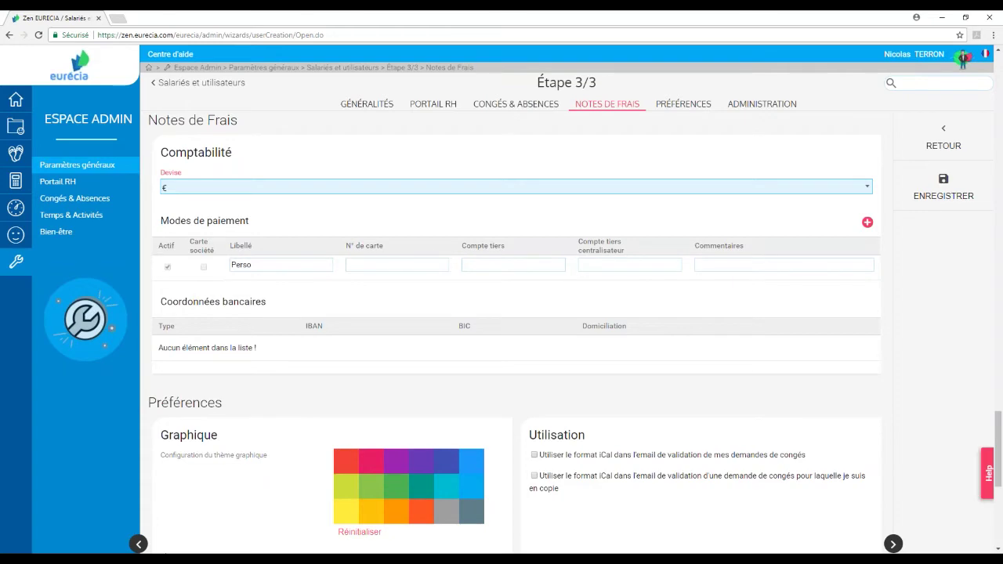
{"action": "left_click", "coordinate": [868, 224]}
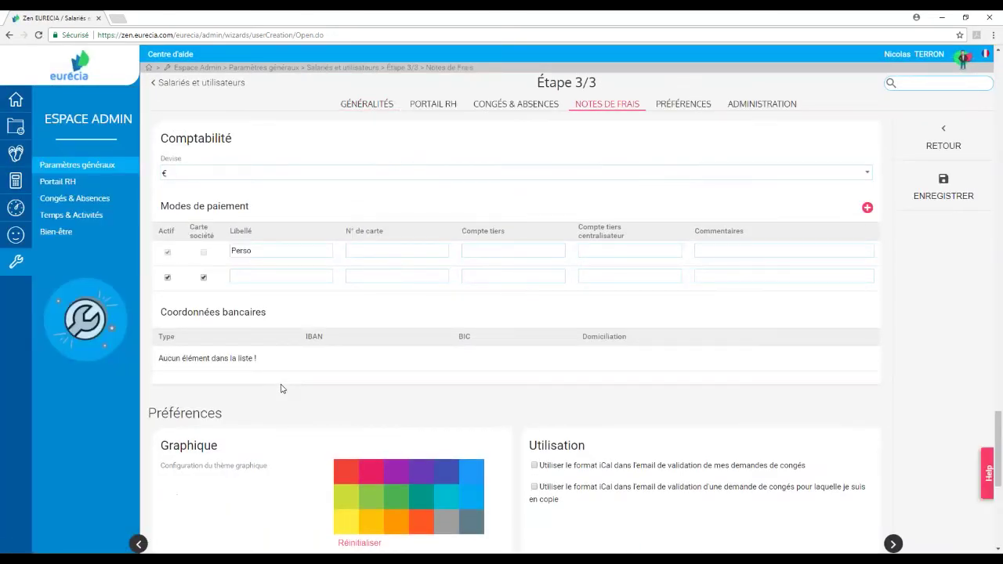
{"action": "left_click", "coordinate": [278, 275]}
{"action": "type", "text": "P"}
{"action": "key", "text": "Tab"}
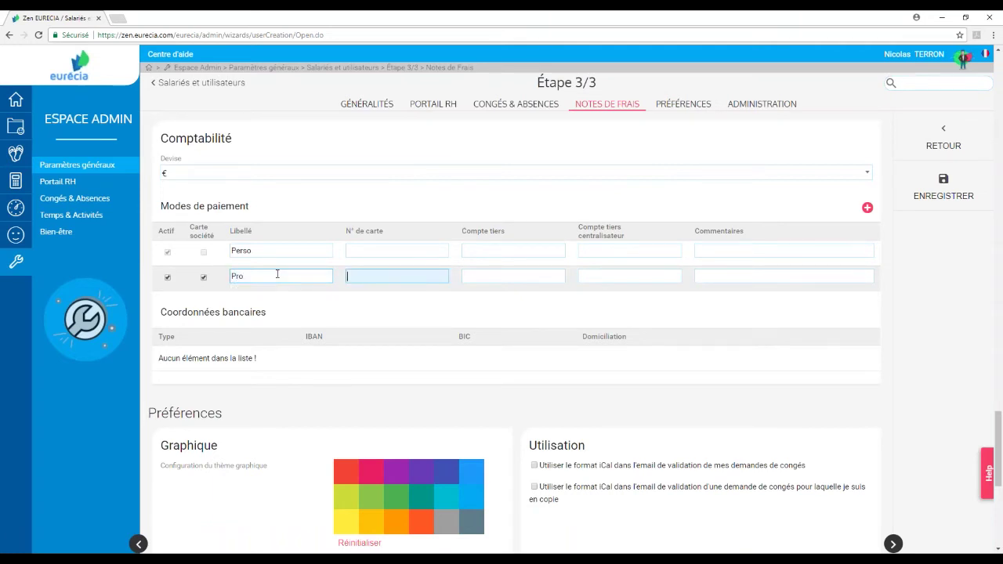
{"action": "key", "text": "Tab"}
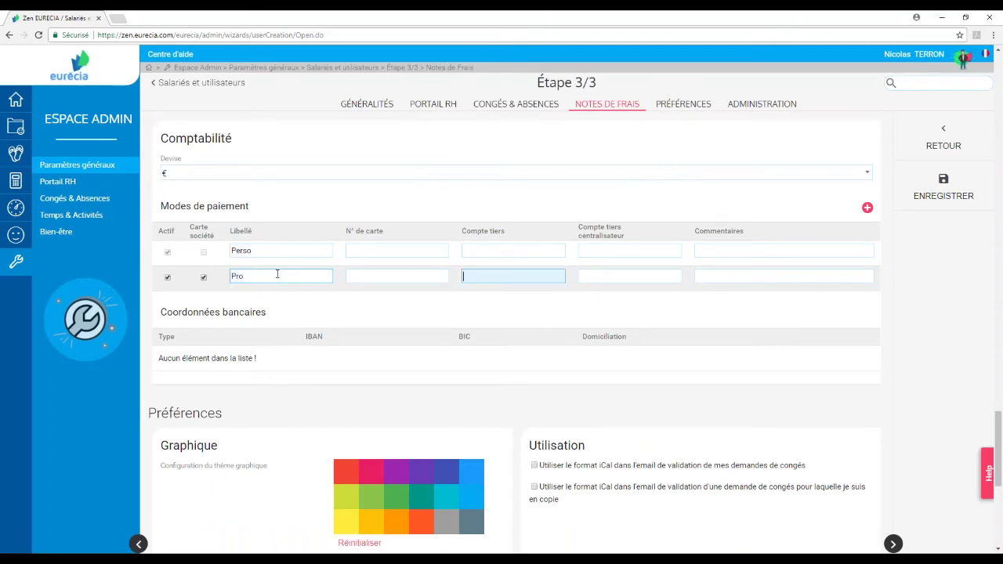
{"action": "left_click", "coordinate": [619, 275]}
{"action": "key", "text": "Tab"}
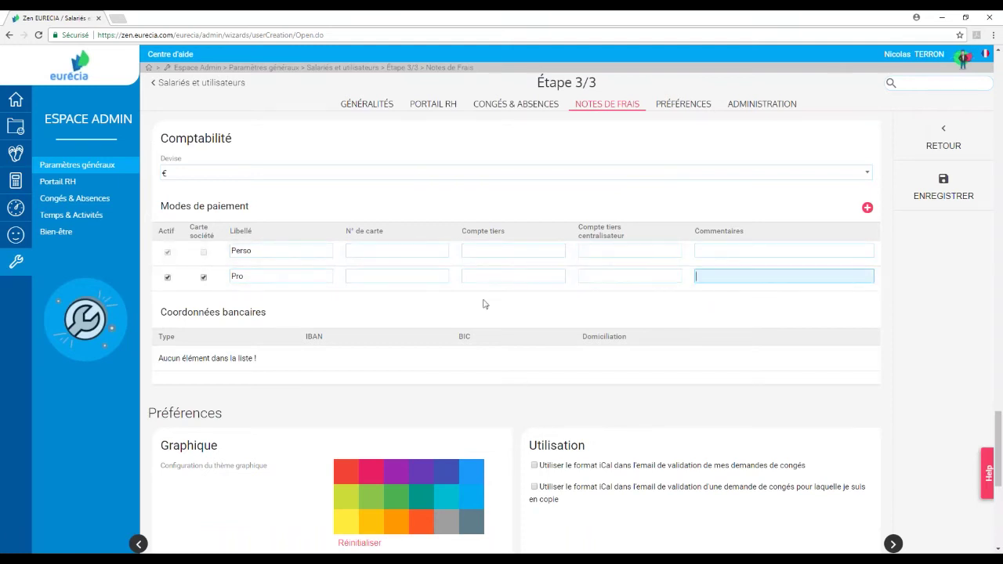
Step: Examine the bank details, the graphic and usage preferences, and the platform access and rights settings of the record
{"action": "scroll", "coordinate": [331, 347], "scroll_direction": "down", "scroll_amount": 1}
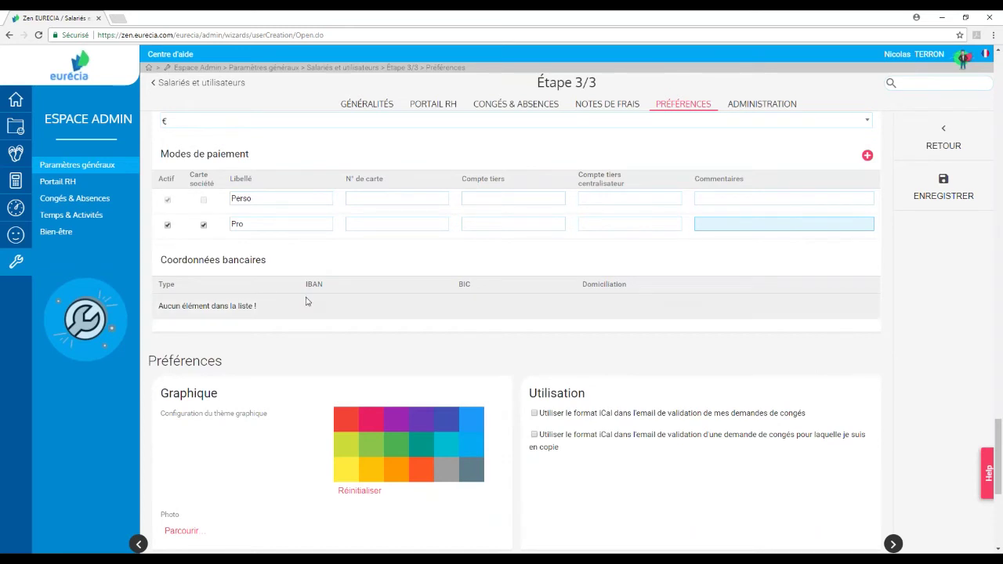
{"action": "scroll", "coordinate": [307, 298], "scroll_direction": "down", "scroll_amount": 1}
{"action": "scroll", "coordinate": [306, 300], "scroll_direction": "down", "scroll_amount": 1}
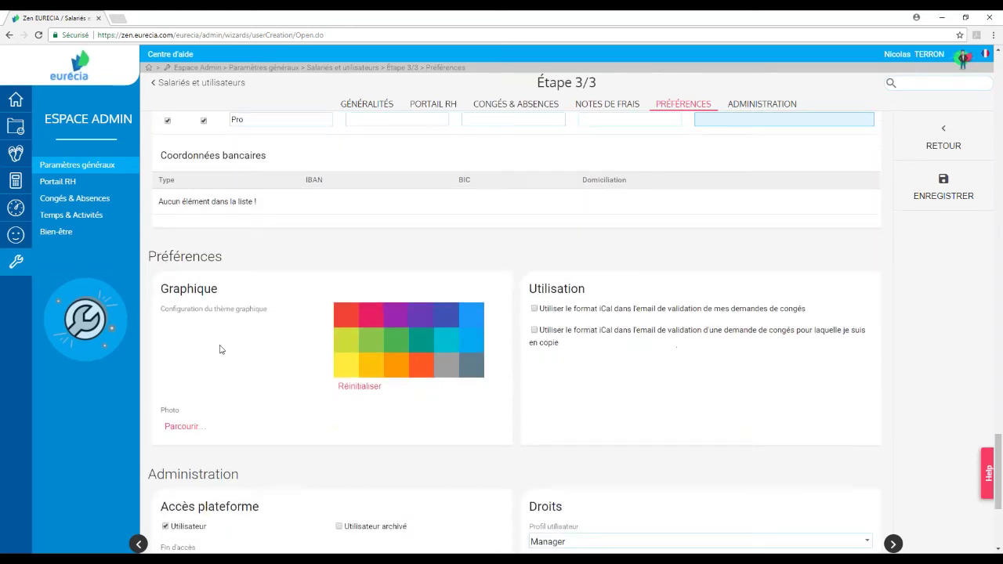
{"action": "scroll", "coordinate": [235, 330], "scroll_direction": "down", "scroll_amount": 1}
{"action": "scroll", "coordinate": [266, 267], "scroll_direction": "down", "scroll_amount": 1}
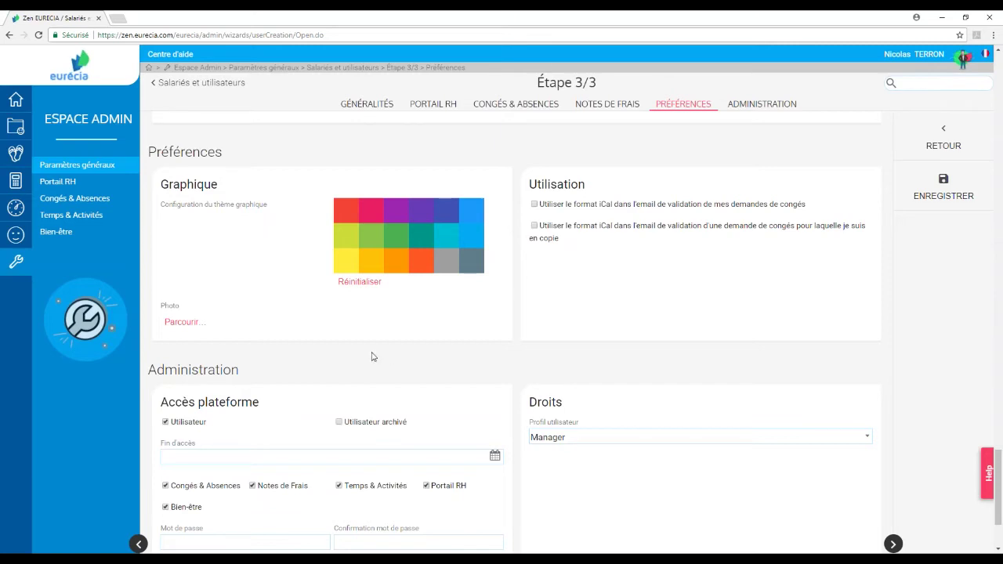
Step: Examine the access end date and password settings in the record's Administration section, leaving all of them empty
{"action": "scroll", "coordinate": [372, 354], "scroll_direction": "down", "scroll_amount": 3}
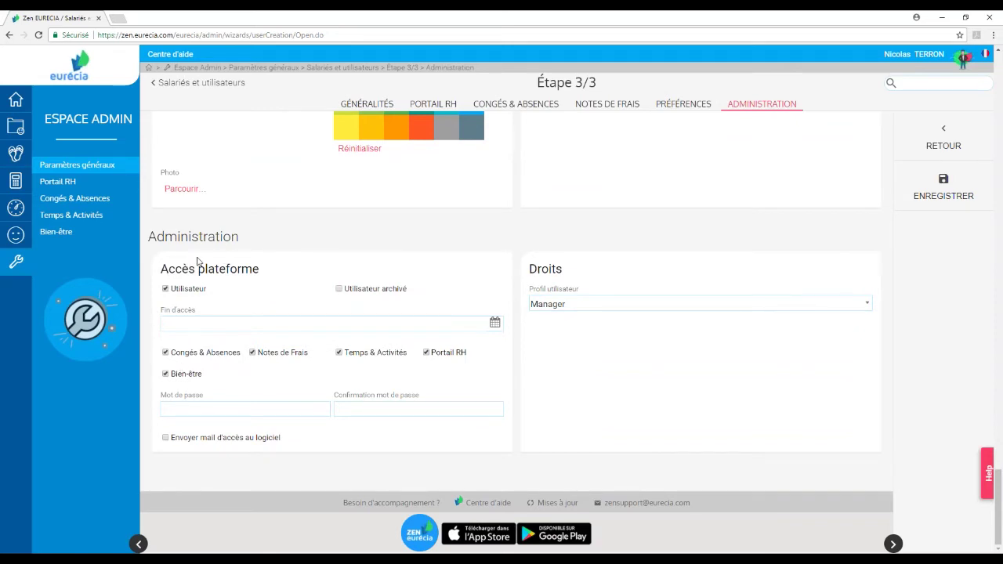
{"action": "left_click", "coordinate": [190, 323]}
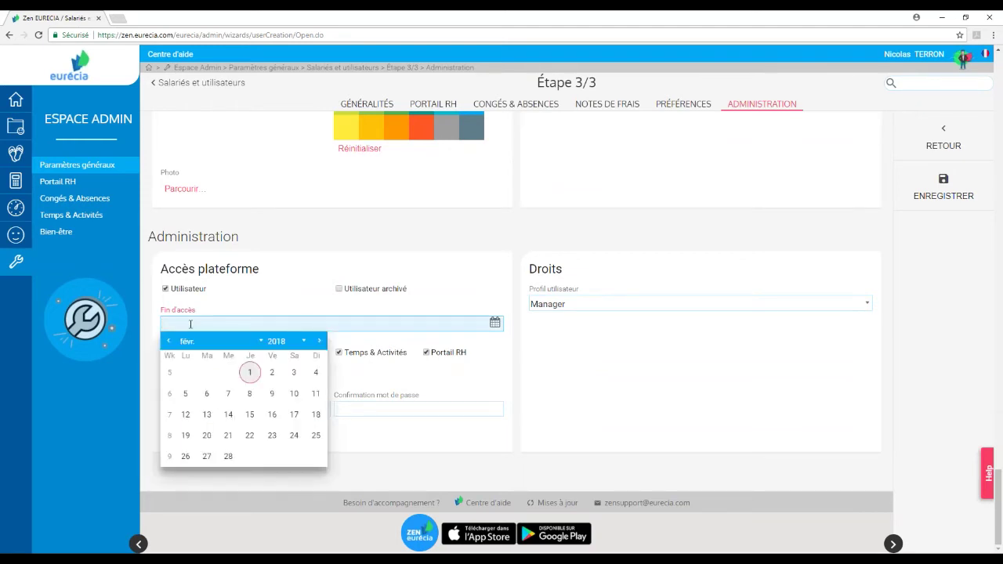
{"action": "left_click", "coordinate": [317, 296]}
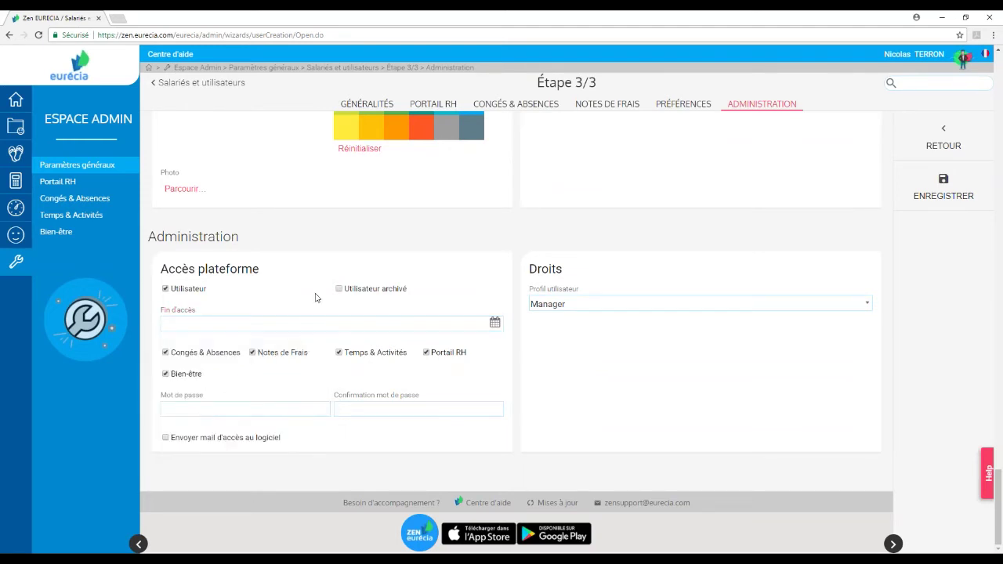
{"action": "left_click", "coordinate": [230, 406]}
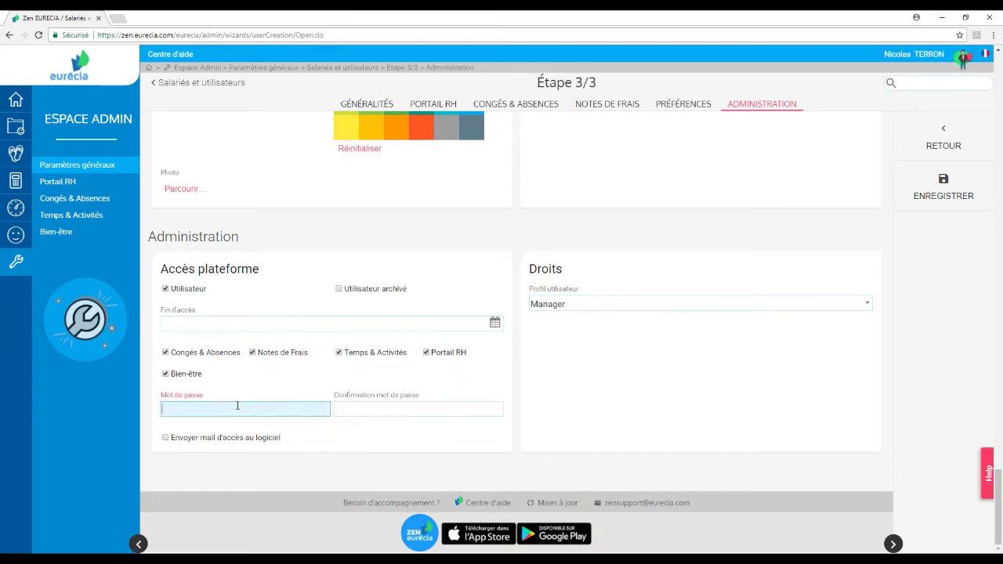
{"action": "left_click", "coordinate": [381, 409]}
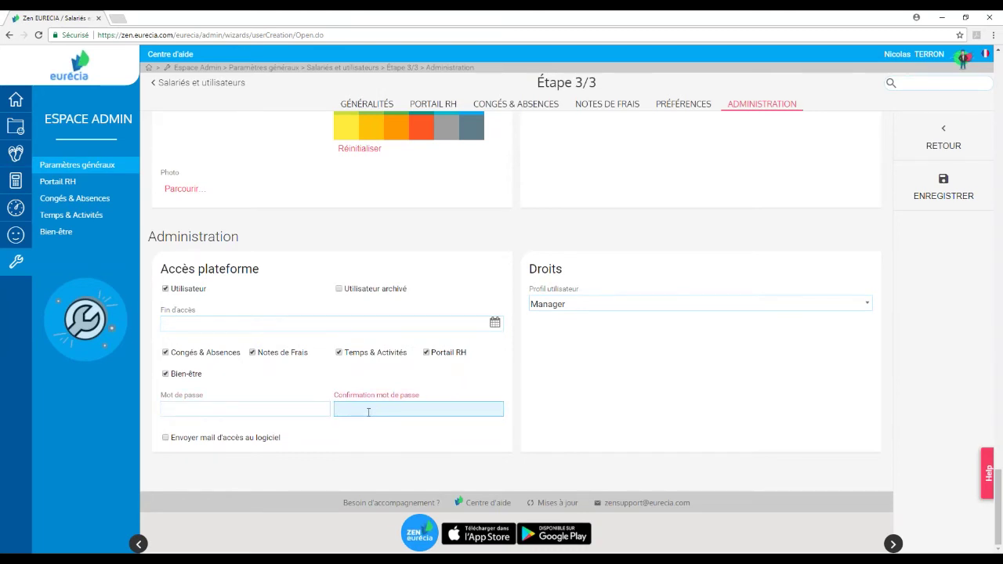
{"action": "left_click", "coordinate": [304, 411]}
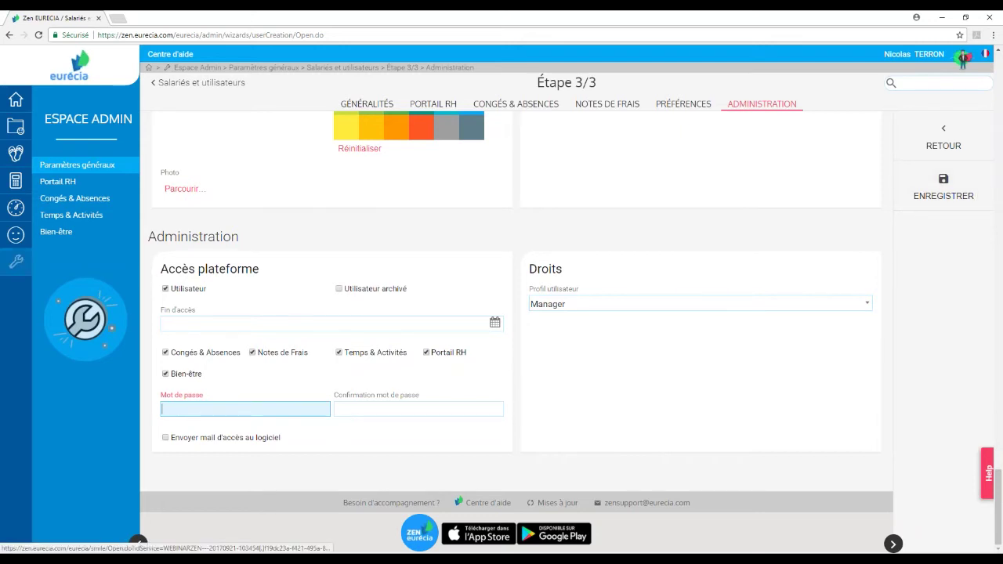
{"action": "mouse_move", "coordinate": [23, 102]}
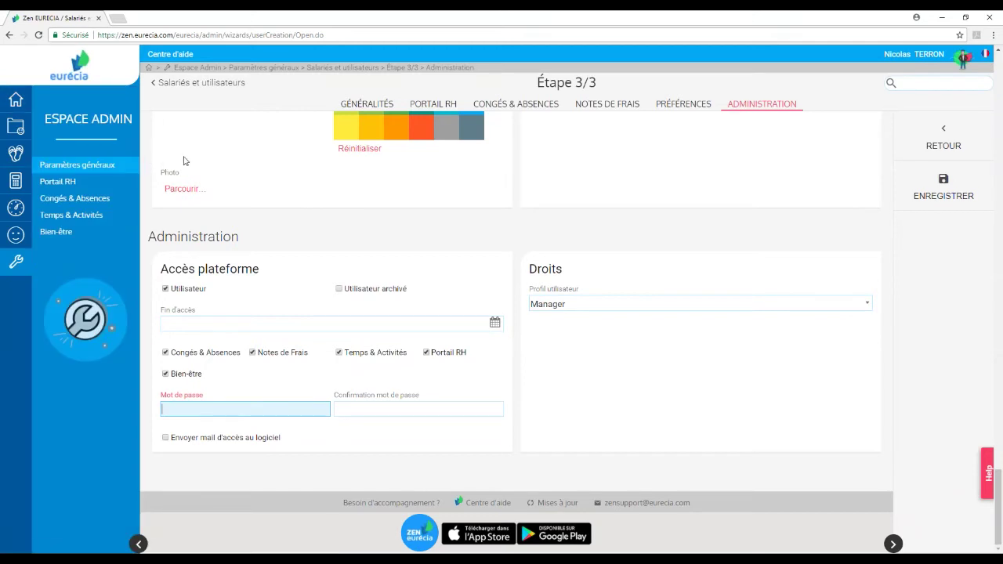
Step: Open the company's Départements settings and examine the company manager and the row options of the department tree
{"action": "left_click", "coordinate": [18, 265]}
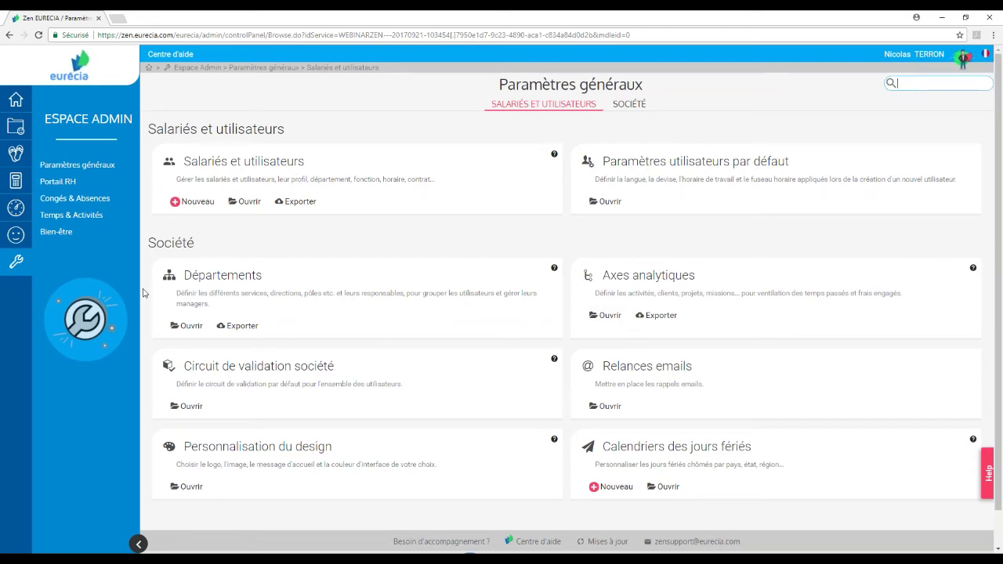
{"action": "left_click", "coordinate": [187, 326]}
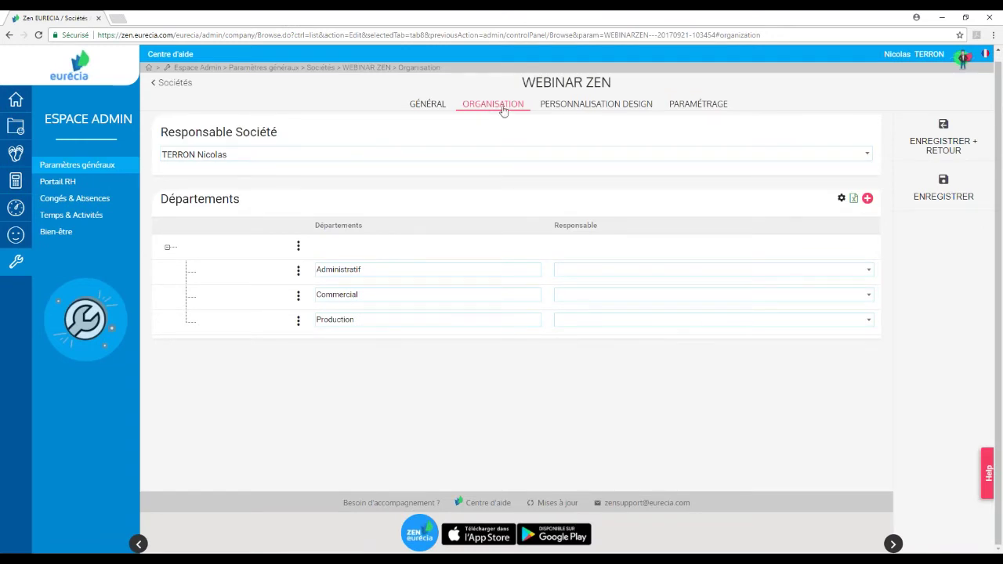
{"action": "left_click_drag", "start_coordinate": [172, 133], "coordinate": [278, 134]}
{"action": "left_click", "coordinate": [291, 139]}
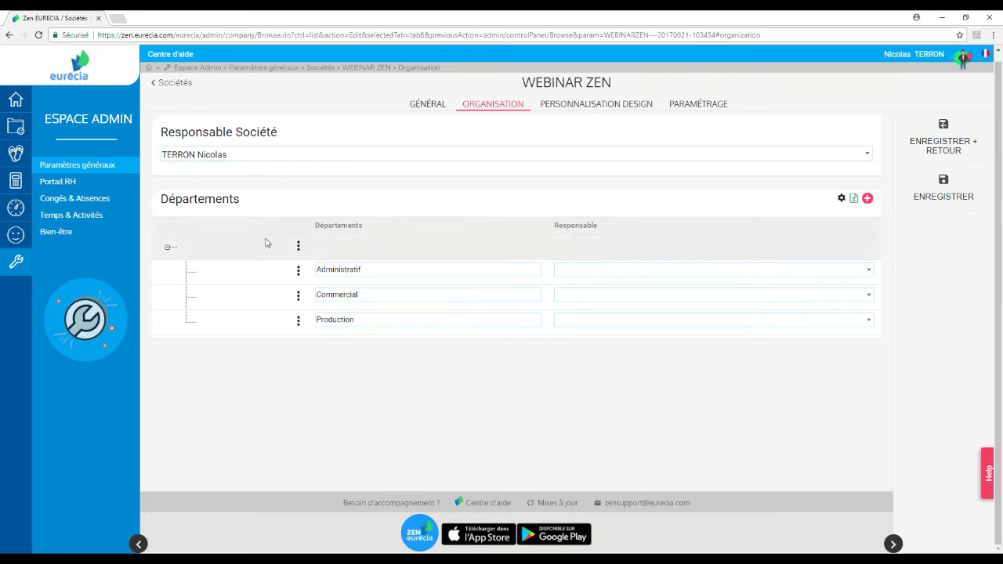
{"action": "left_click", "coordinate": [298, 246]}
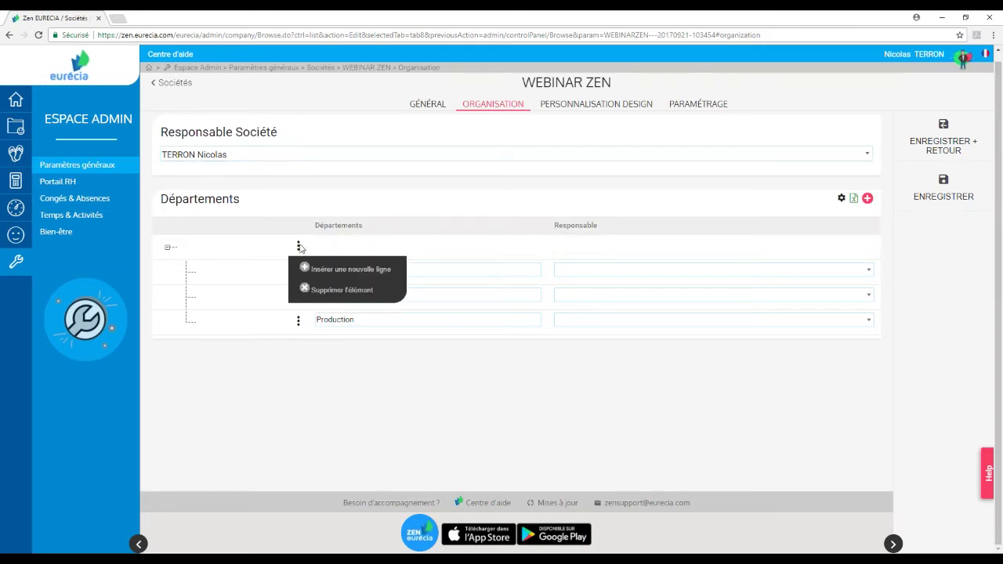
{"action": "left_click", "coordinate": [529, 225]}
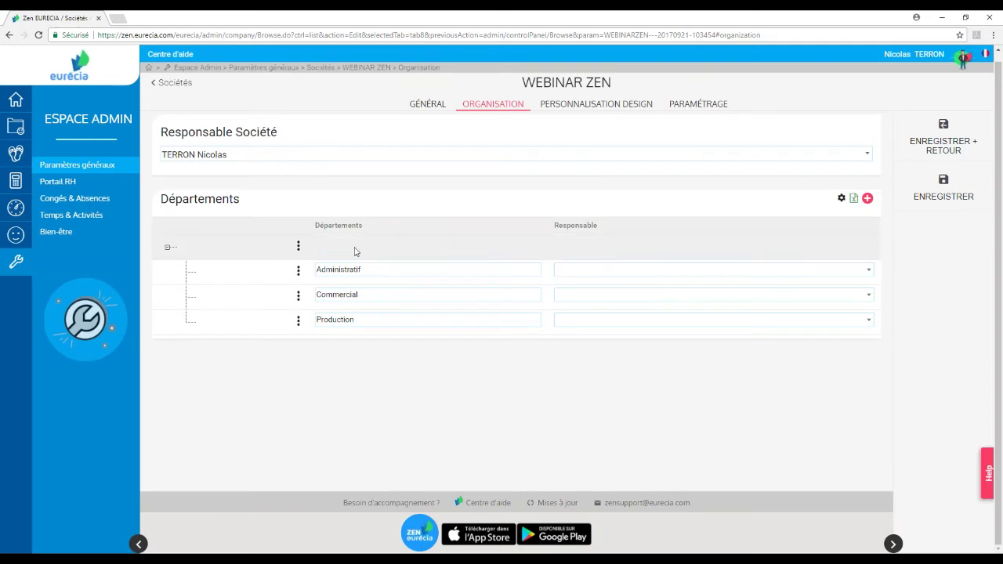
{"action": "left_click", "coordinate": [298, 270]}
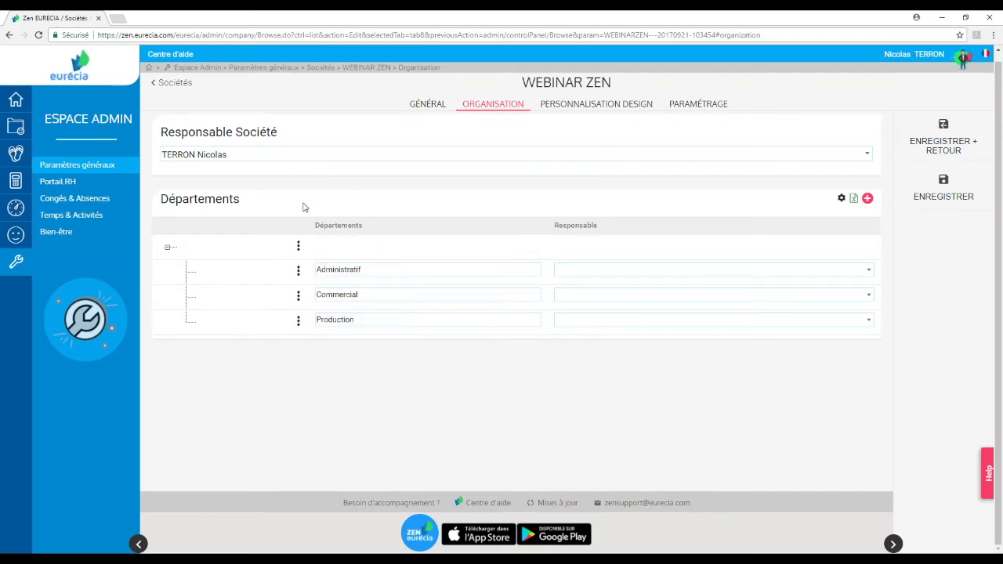
{"action": "left_click", "coordinate": [301, 245]}
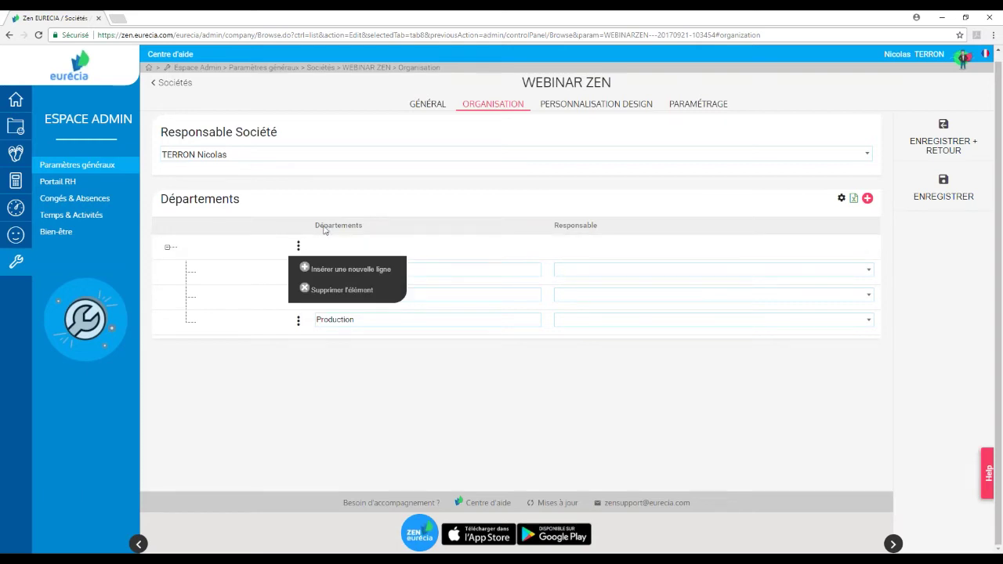
Step: Insert a blank department row at the first level of the department tree
{"action": "left_click", "coordinate": [299, 247]}
{"action": "left_click", "coordinate": [351, 271]}
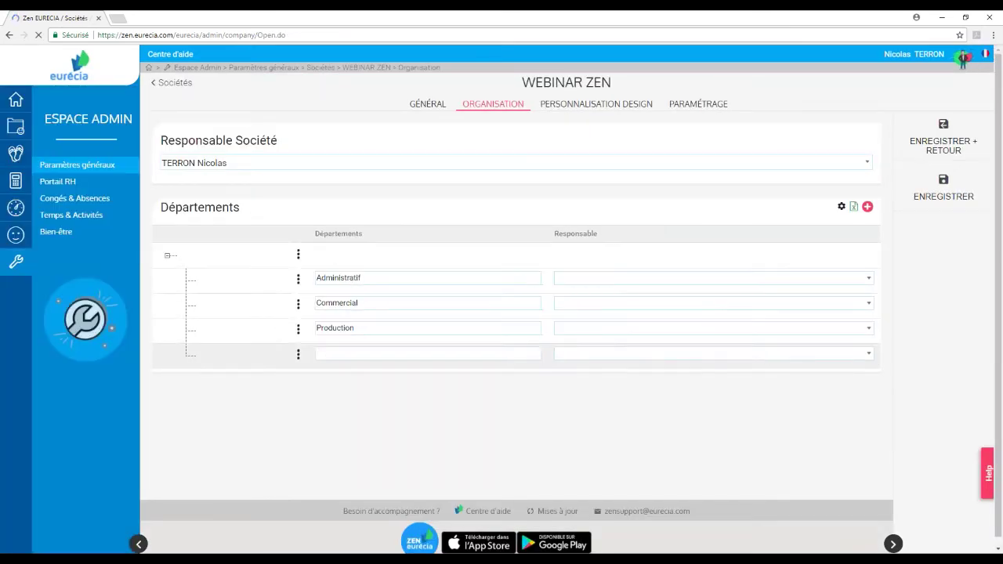
{"action": "left_click", "coordinate": [298, 354]}
{"action": "left_click", "coordinate": [328, 356]}
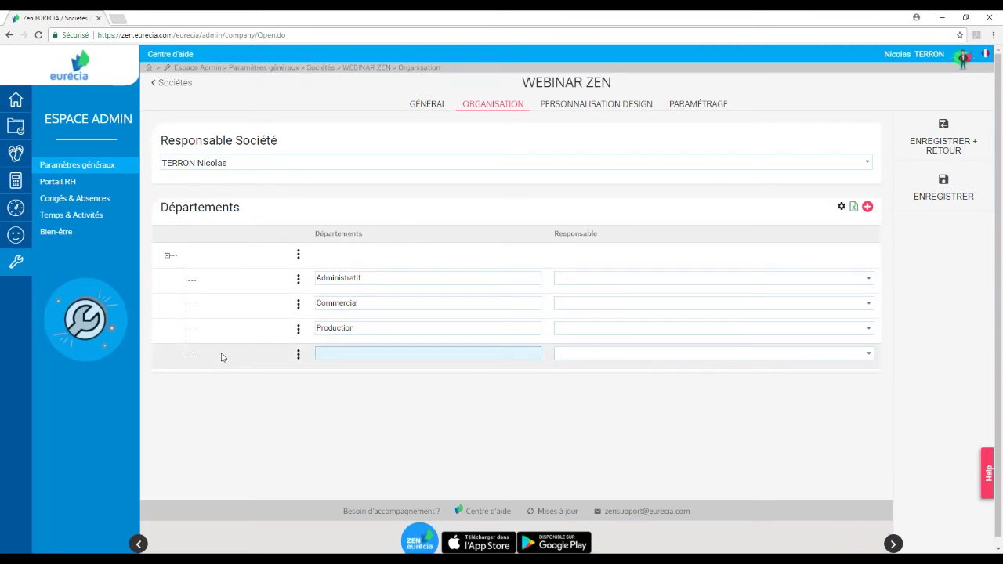
Step: Insert a sub-department named Test under Administratif without a manager, and leave the department settings without saving
{"action": "left_click", "coordinate": [298, 279]}
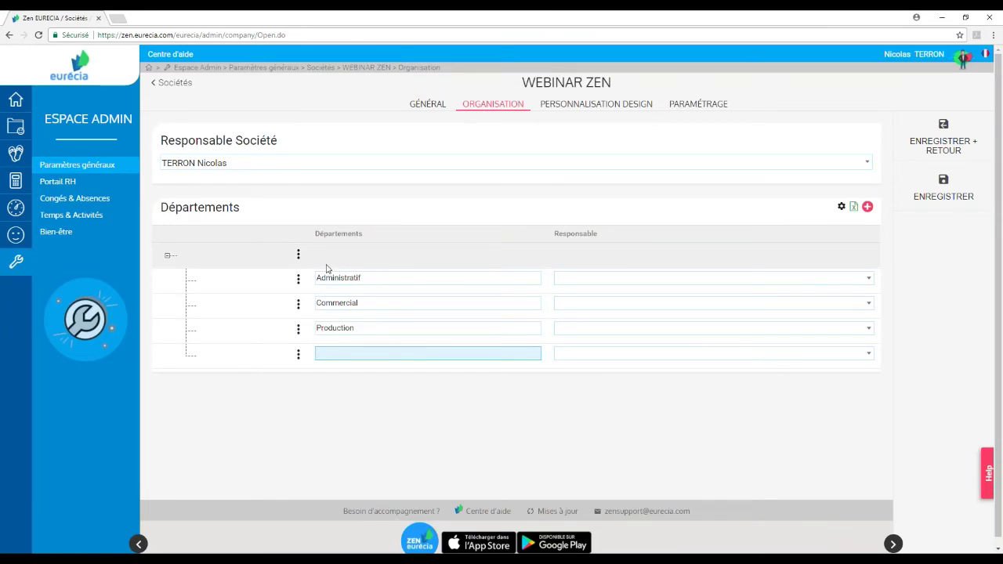
{"action": "left_click", "coordinate": [299, 279]}
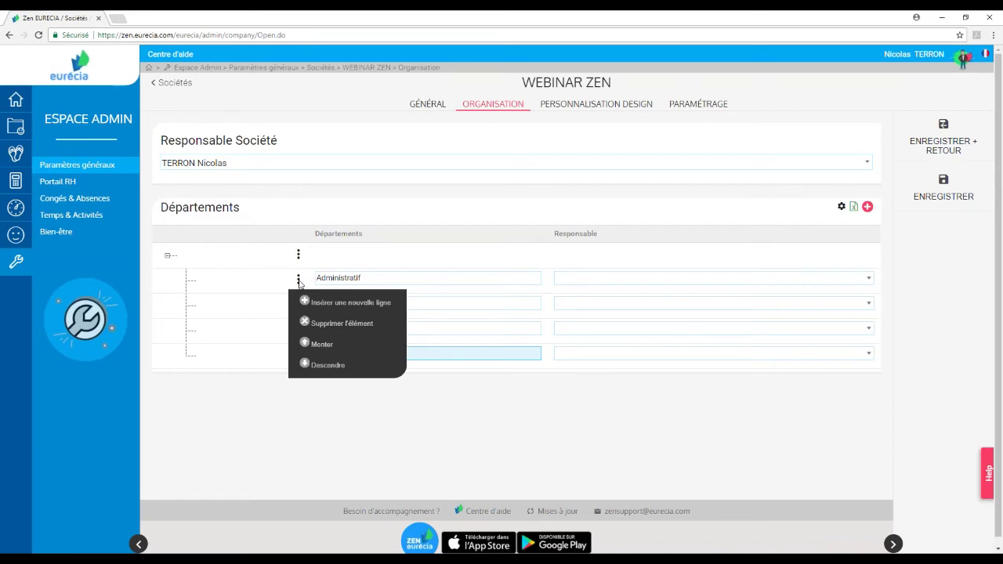
{"action": "left_click", "coordinate": [356, 303]}
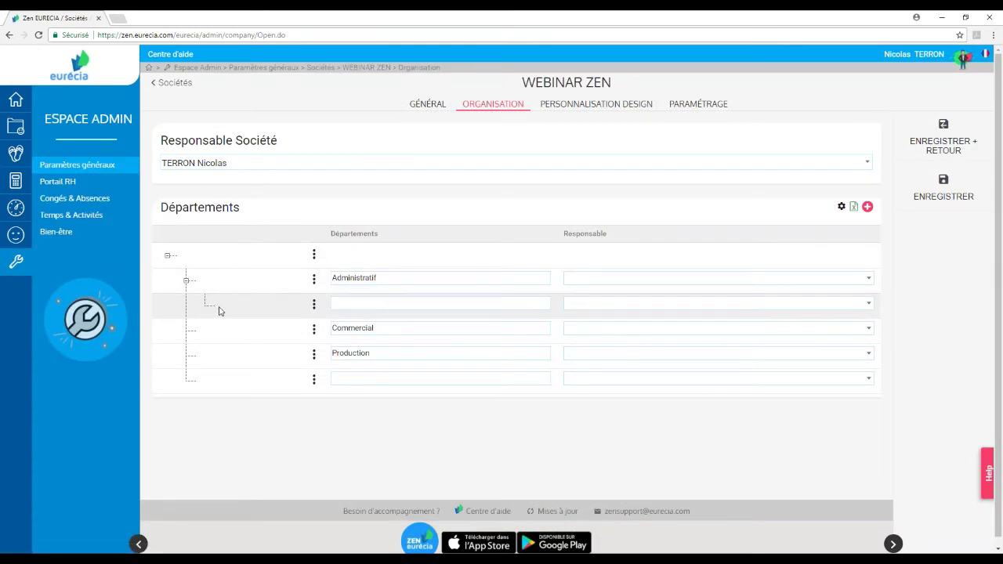
{"action": "left_click", "coordinate": [396, 304]}
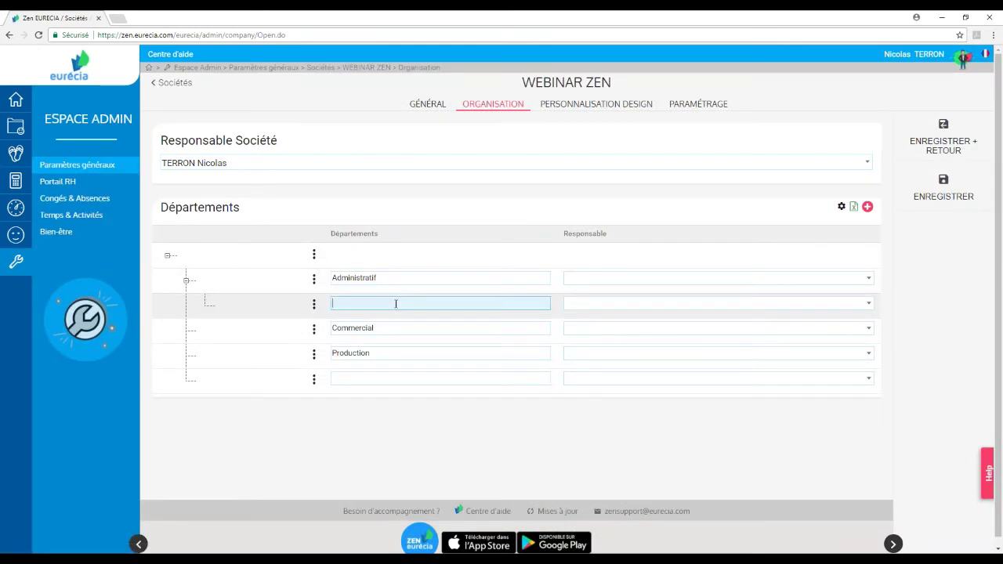
{"action": "type", "text": "Test"}
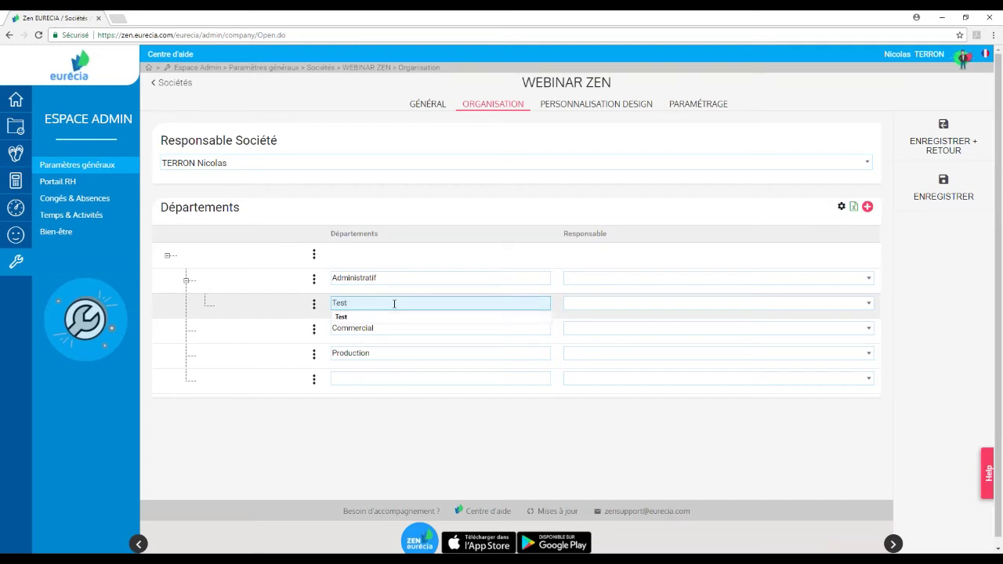
{"action": "left_click", "coordinate": [594, 304]}
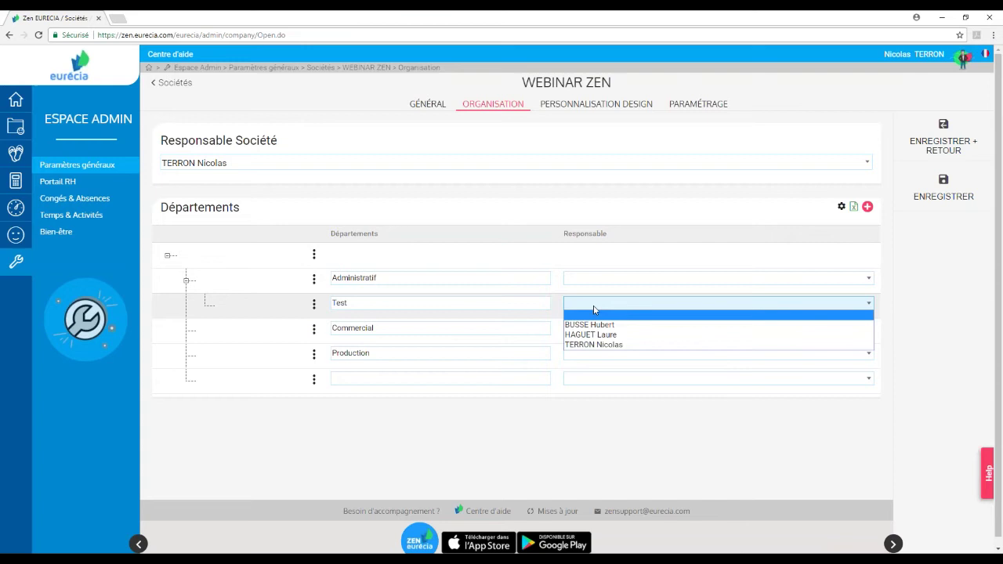
{"action": "left_click", "coordinate": [594, 308]}
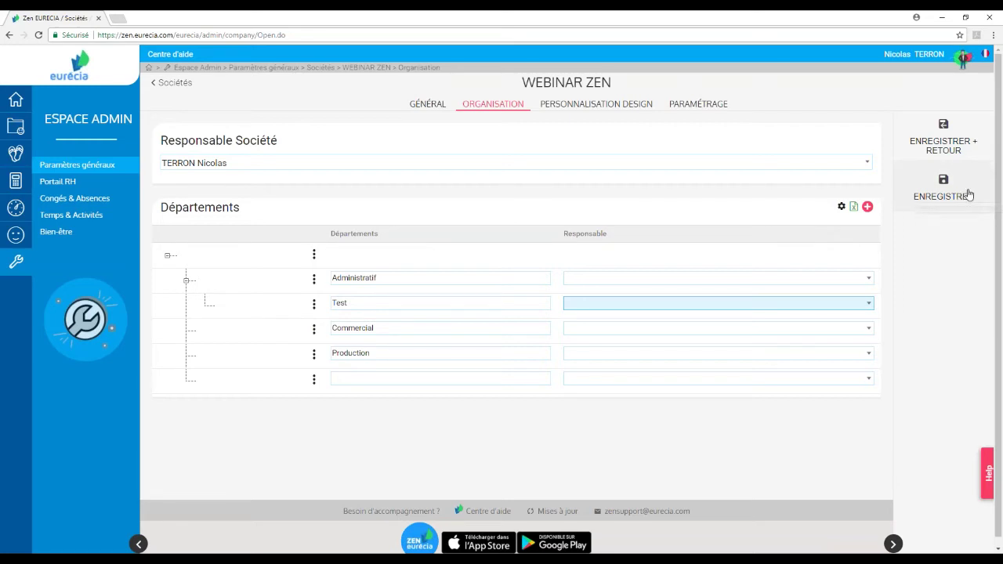
{"action": "left_click", "coordinate": [17, 263]}
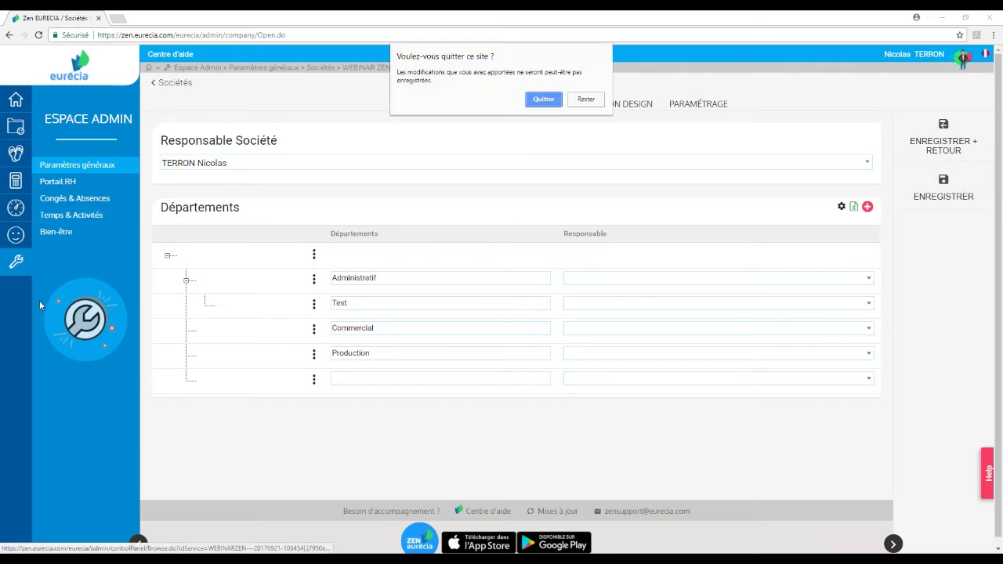
{"action": "left_click", "coordinate": [540, 100]}
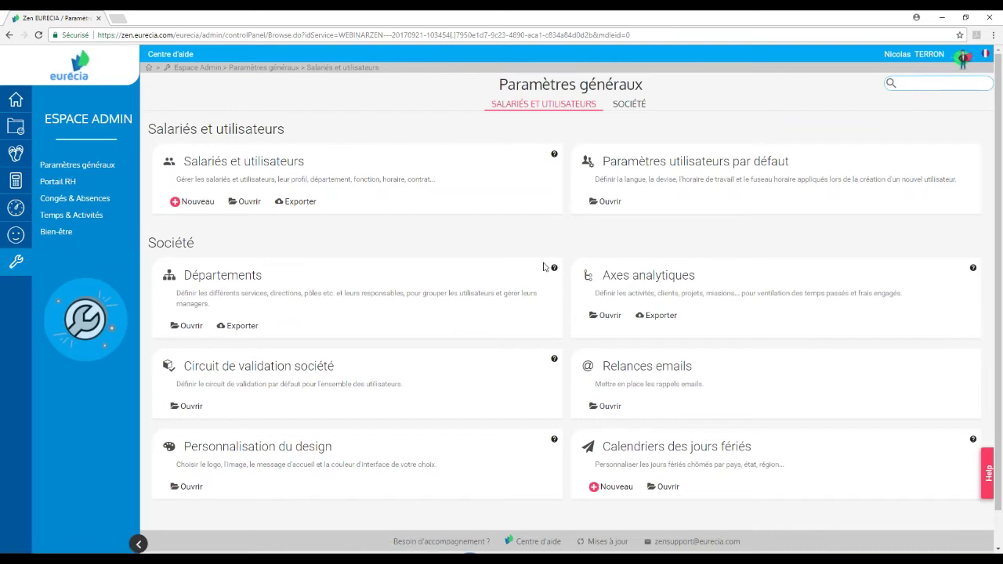
Step: Open the accounts of the Clients analytical axis and examine the row options of the tree root and Client 1
{"action": "left_click", "coordinate": [606, 315]}
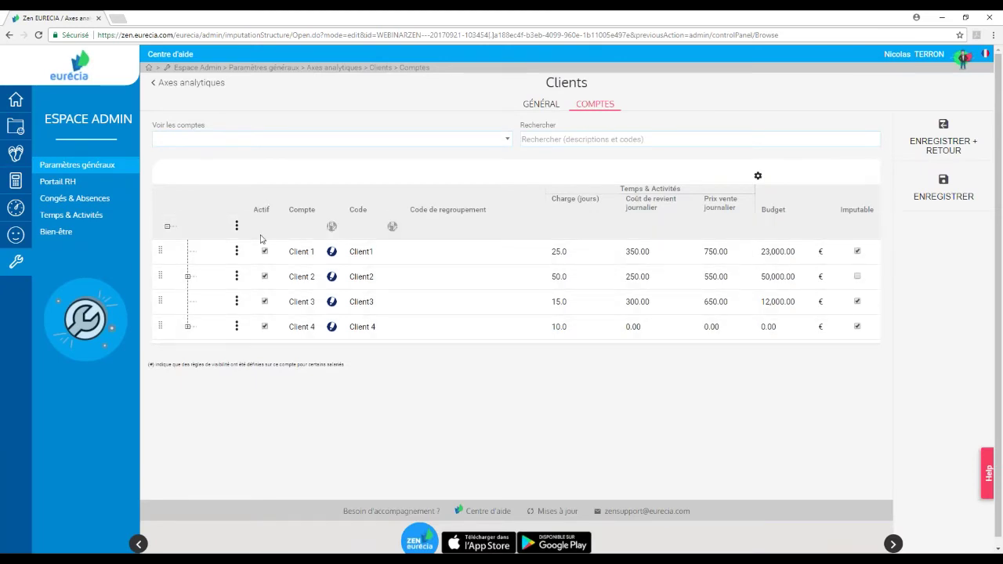
{"action": "left_click", "coordinate": [238, 227]}
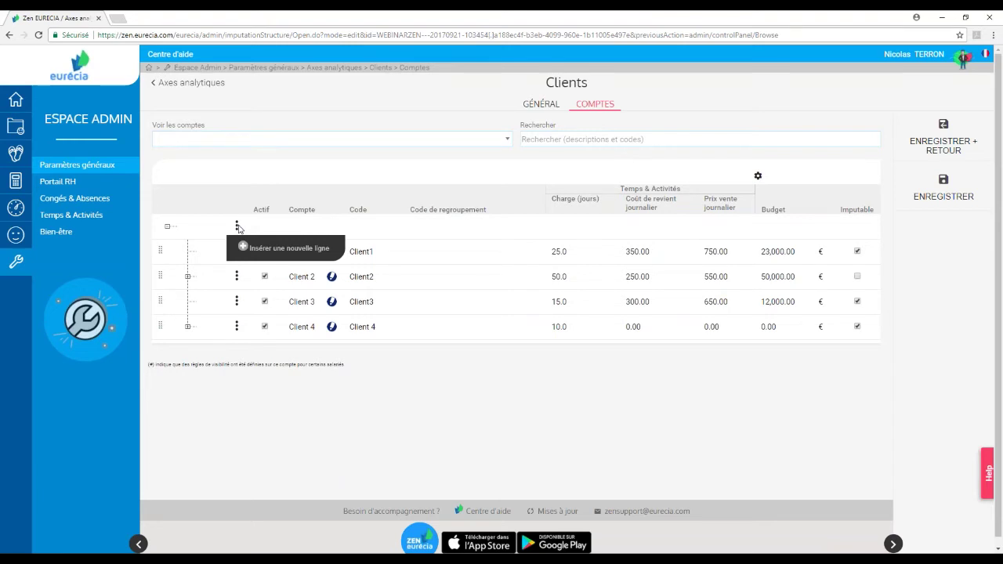
{"action": "left_click", "coordinate": [254, 186]}
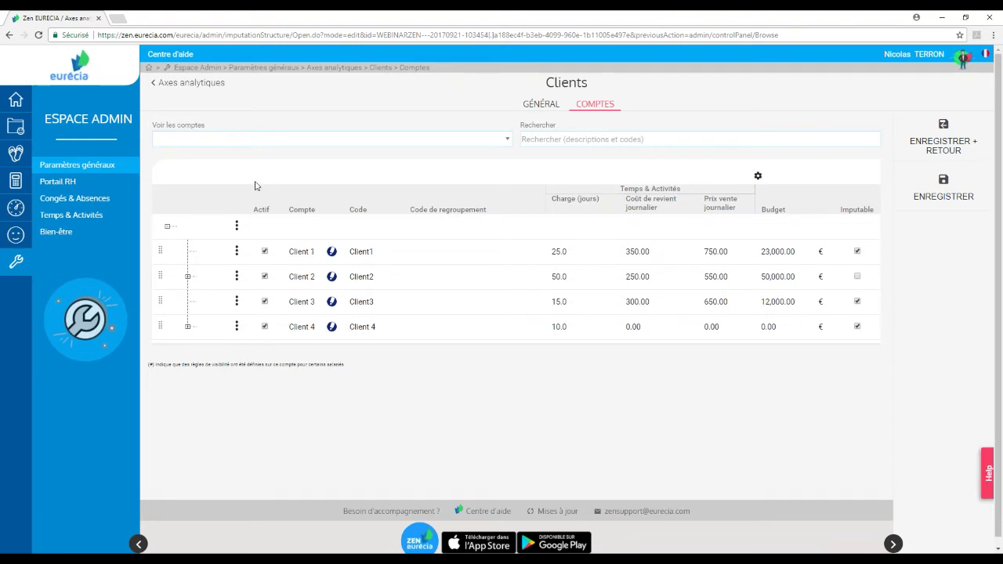
{"action": "left_click", "coordinate": [238, 227]}
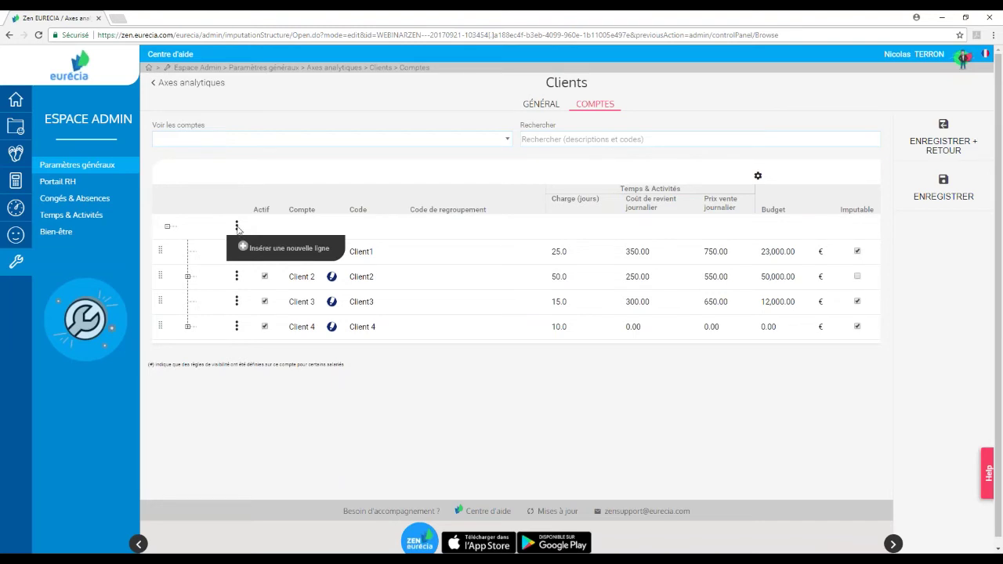
{"action": "left_click", "coordinate": [236, 252]}
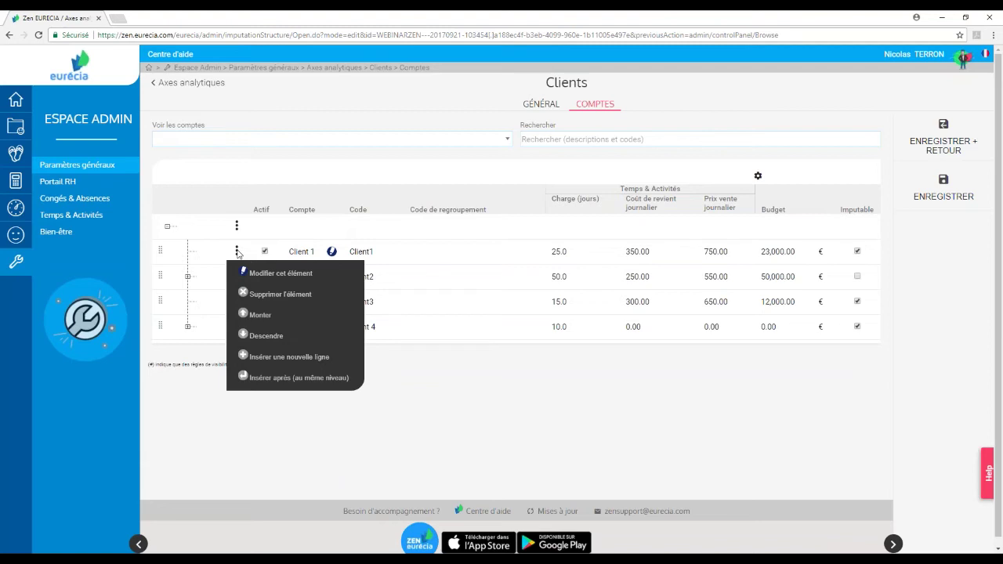
{"action": "left_click", "coordinate": [272, 314]}
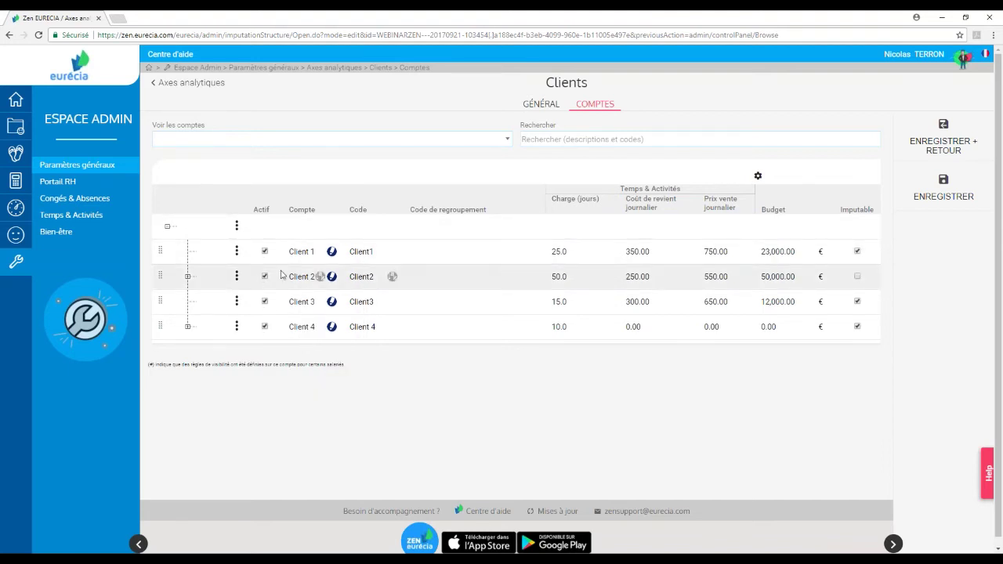
Step: Try adding a blank account row to the Clients axis, and return to the general settings without saving
{"action": "left_click", "coordinate": [332, 253]}
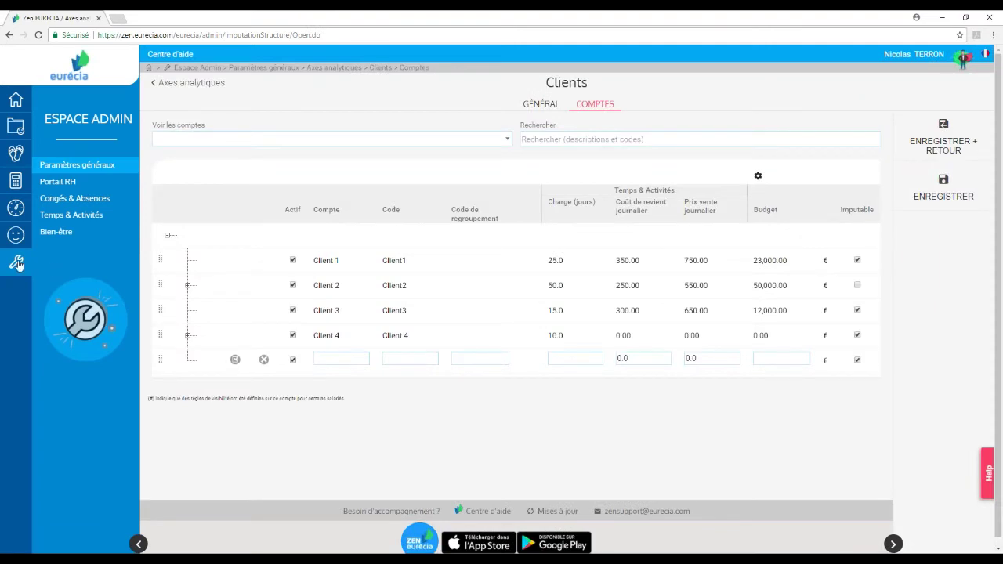
{"action": "left_click", "coordinate": [16, 261]}
{"action": "left_click", "coordinate": [540, 100]}
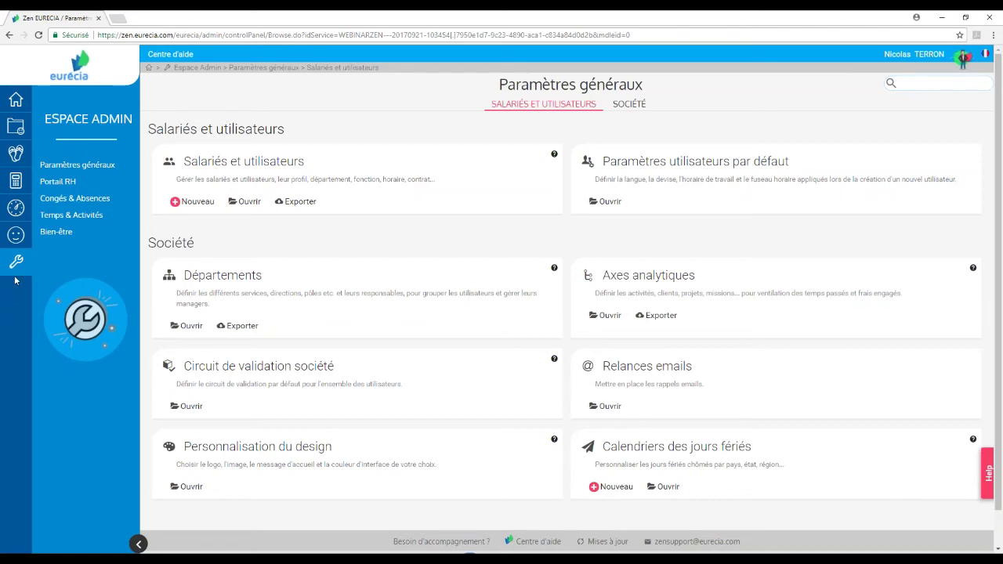
Step: Open the list of leave and absence types in the Congés & Absences administration settings
{"action": "left_click", "coordinate": [76, 201]}
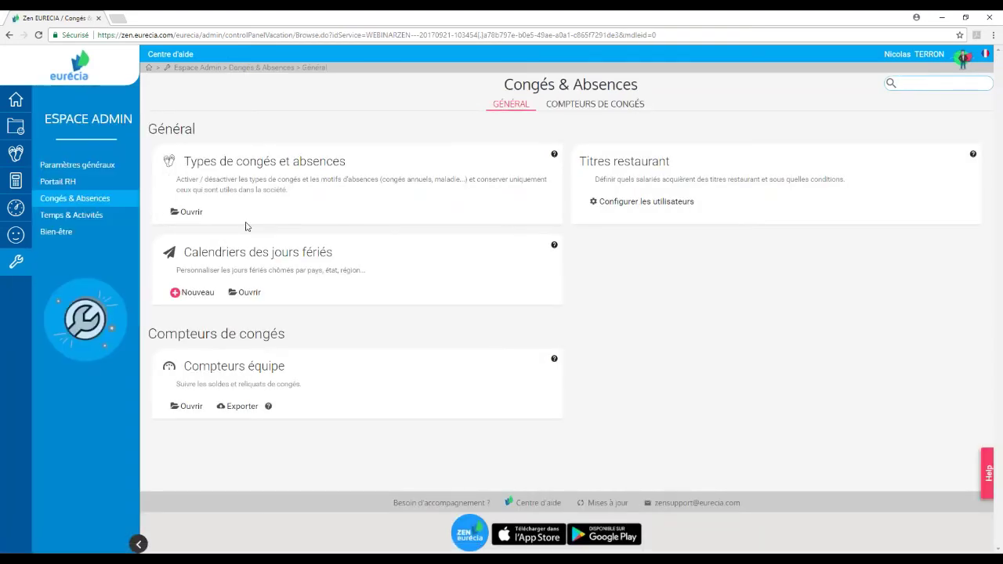
{"action": "left_click", "coordinate": [193, 215]}
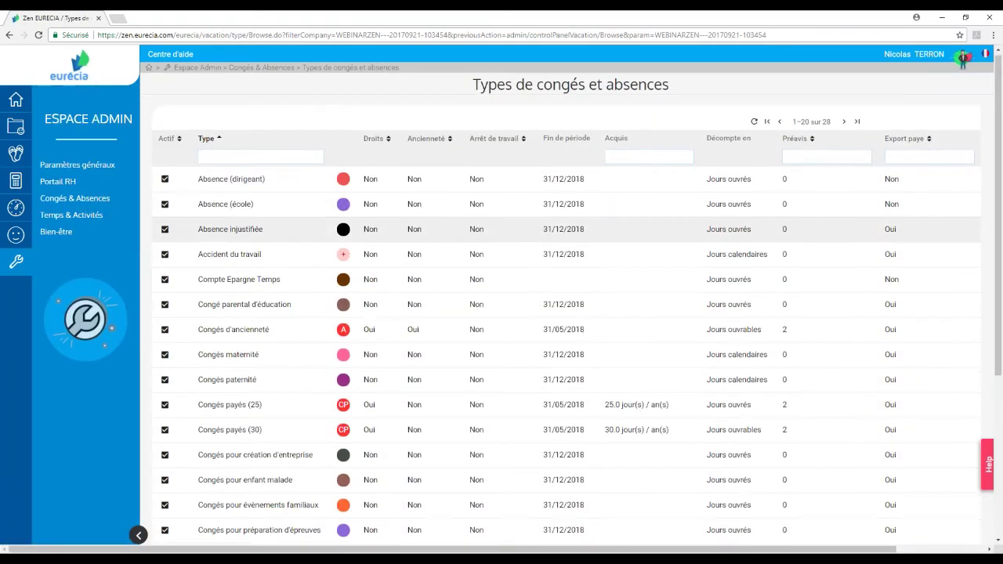
Step: Deactivate the Absence (dirigeant), Absence (école) and Absence injustifiée types, and review the remaining leave and absence types
{"action": "scroll", "coordinate": [247, 251], "scroll_direction": "down", "scroll_amount": 5}
{"action": "scroll", "coordinate": [259, 291], "scroll_direction": "up", "scroll_amount": 5}
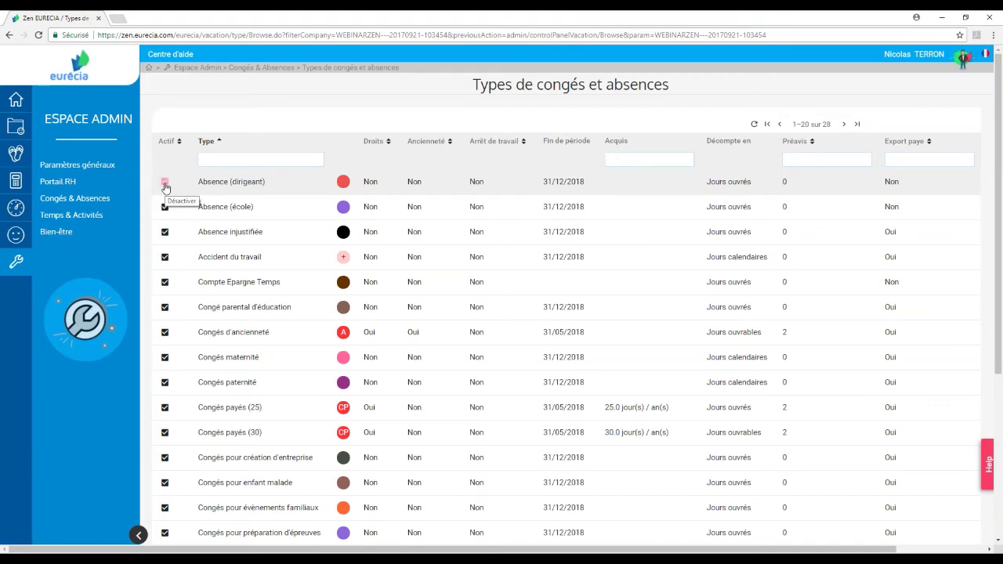
{"action": "left_click", "coordinate": [166, 185]}
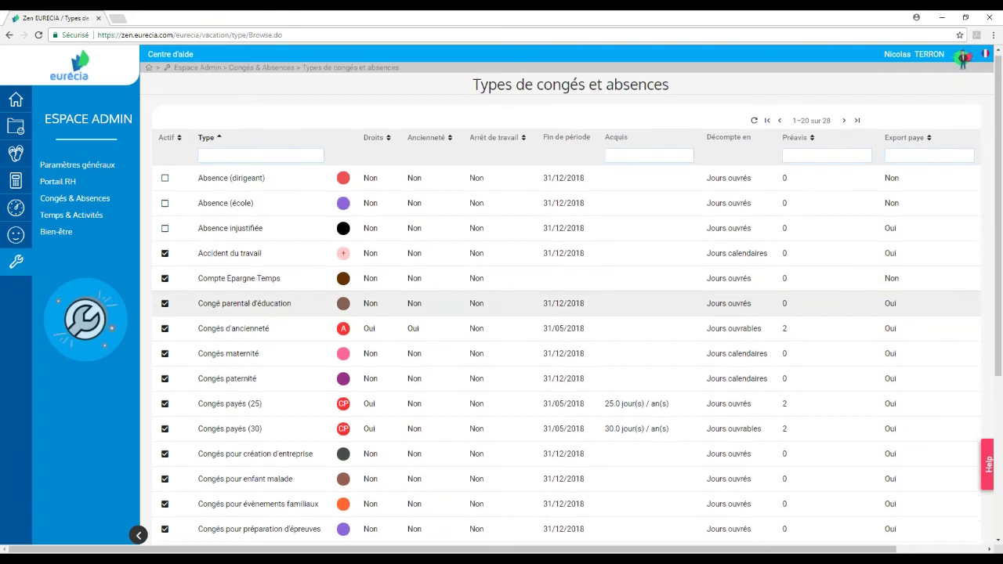
{"action": "scroll", "coordinate": [172, 232], "scroll_direction": "down", "scroll_amount": 1}
{"action": "scroll", "coordinate": [173, 378], "scroll_direction": "down", "scroll_amount": 4}
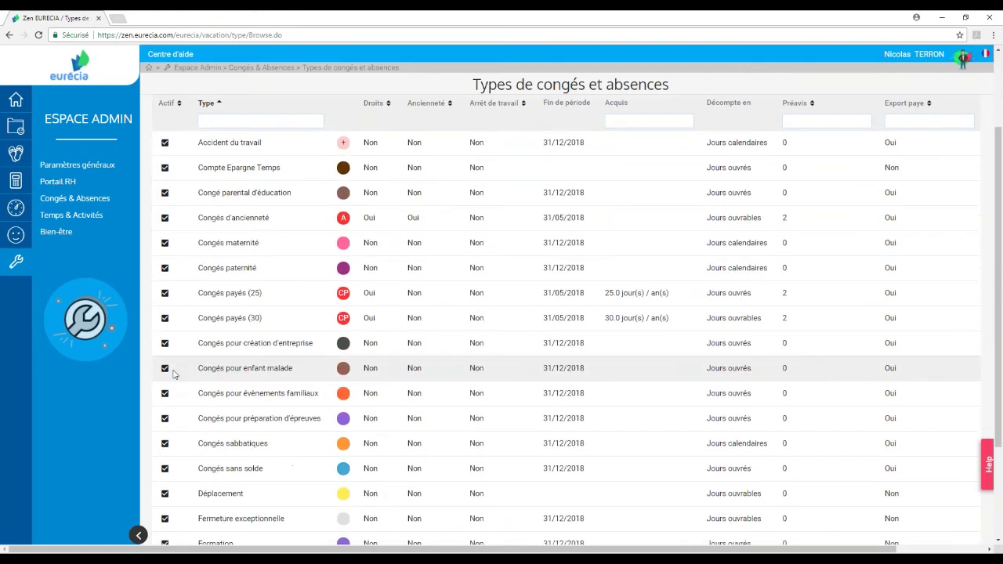
{"action": "scroll", "coordinate": [173, 377], "scroll_direction": "up", "scroll_amount": 5}
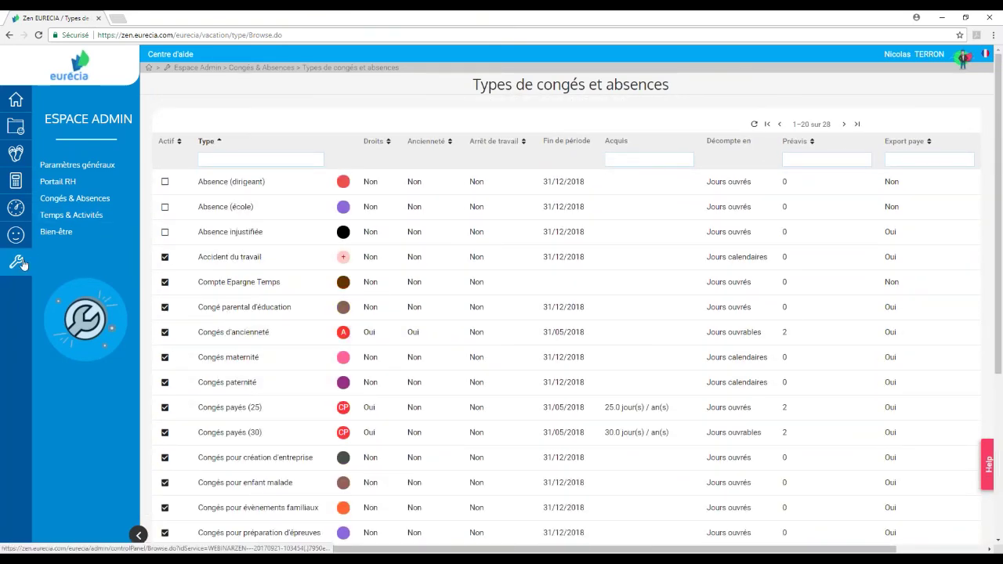
Step: Open the team counters of the Congés & Absences module and display only the Congés payés (25) balances
{"action": "mouse_move", "coordinate": [15, 153]}
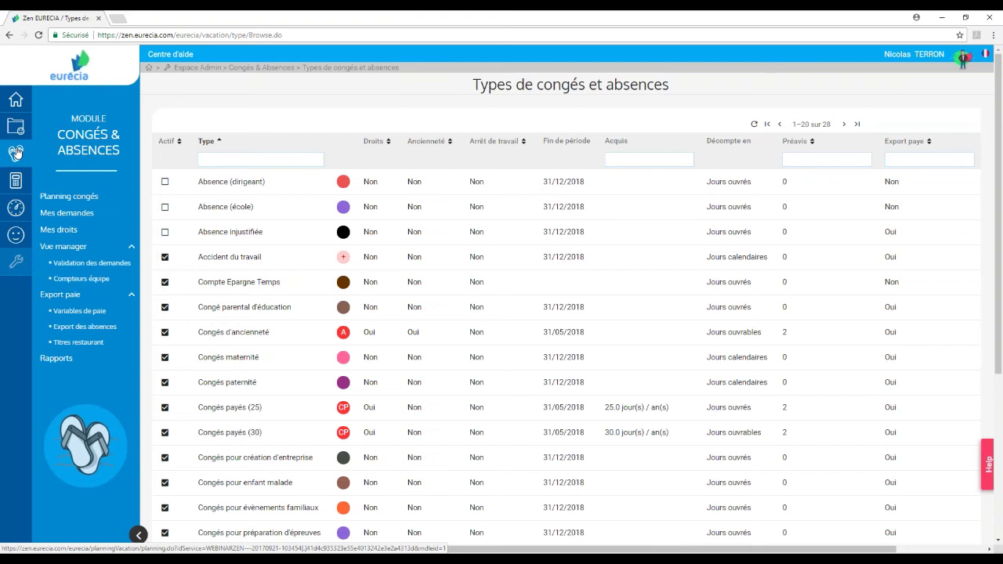
{"action": "left_click", "coordinate": [82, 280]}
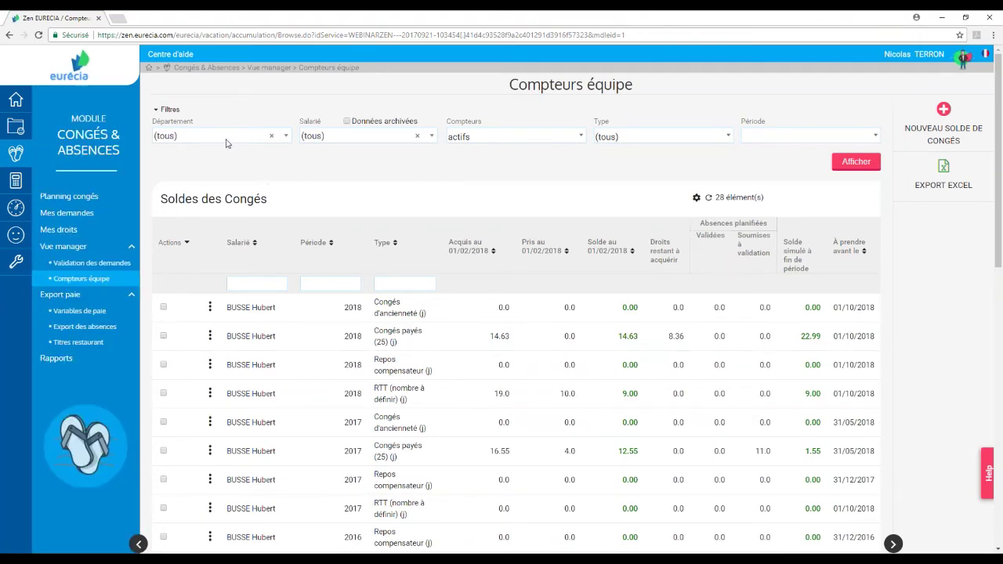
{"action": "left_click", "coordinate": [624, 137]}
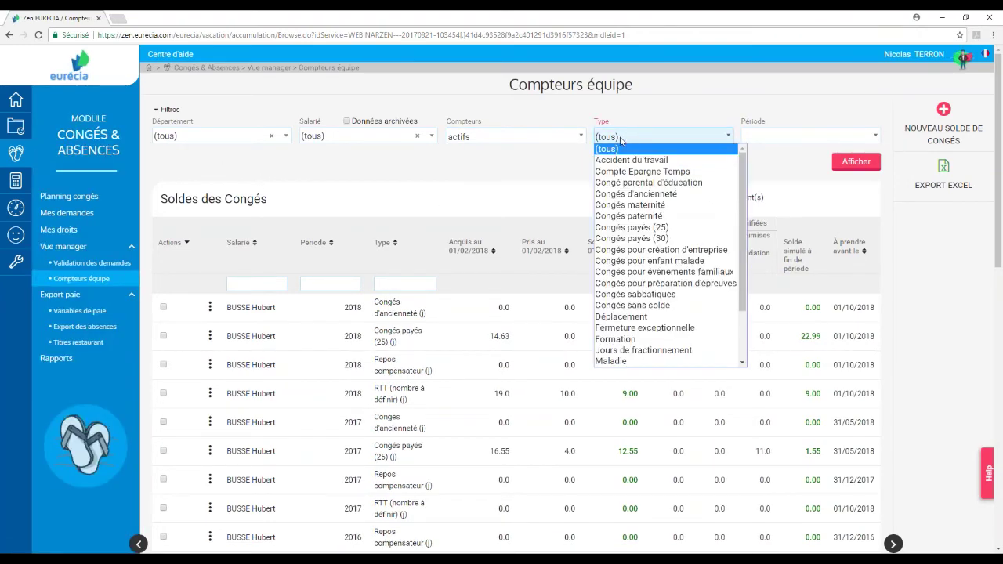
{"action": "left_click", "coordinate": [643, 229]}
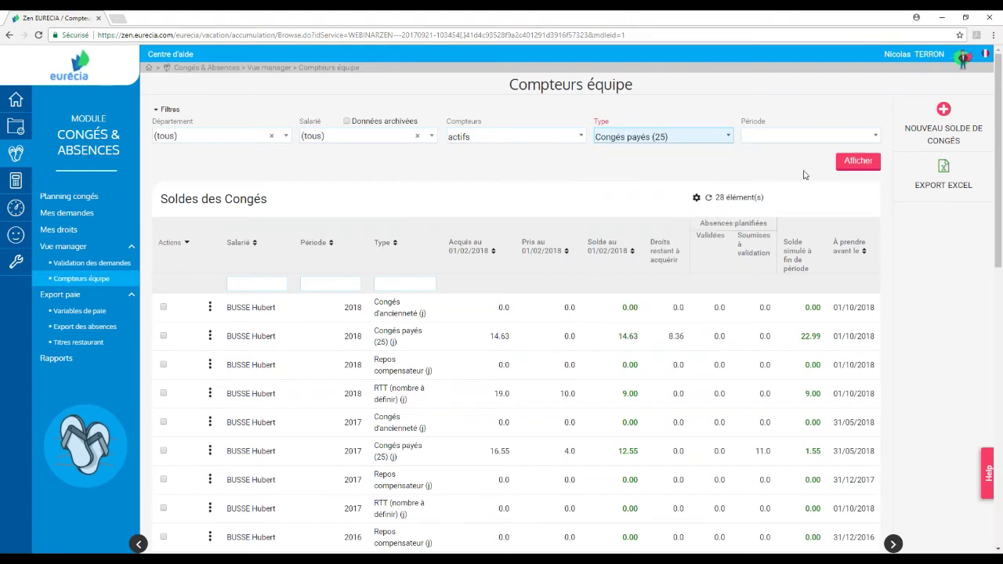
{"action": "left_click", "coordinate": [859, 160]}
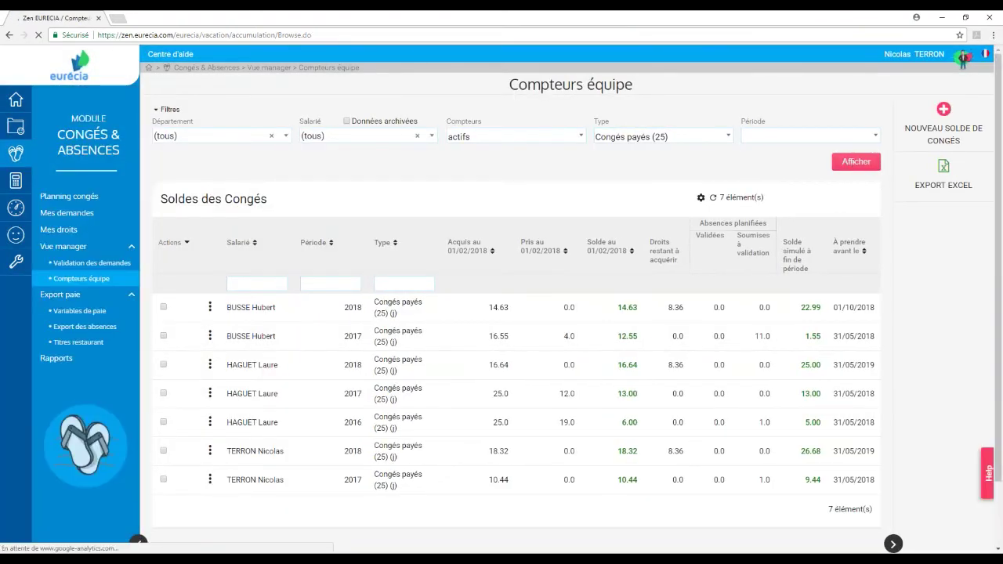
Step: Reset the type filter of the team counters to (tous) and display the balances again
{"action": "left_click", "coordinate": [680, 141]}
{"action": "left_click", "coordinate": [608, 149]}
{"action": "left_click", "coordinate": [857, 161]}
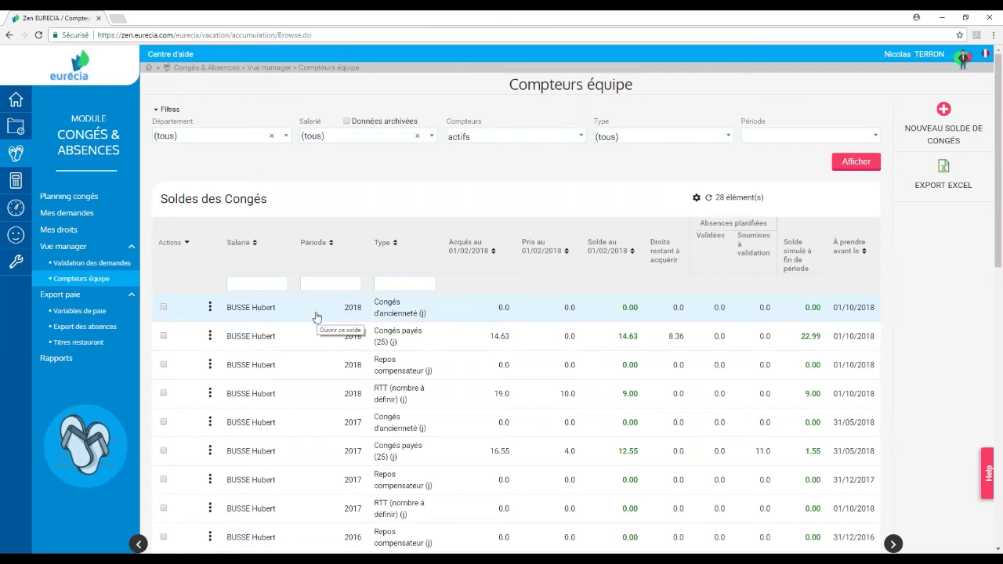
Step: Set the acquired rights to date of the first employee's 2018 Congés d'ancienneté balance to 5, with the comment Régularisation, and save
{"action": "left_click", "coordinate": [464, 313]}
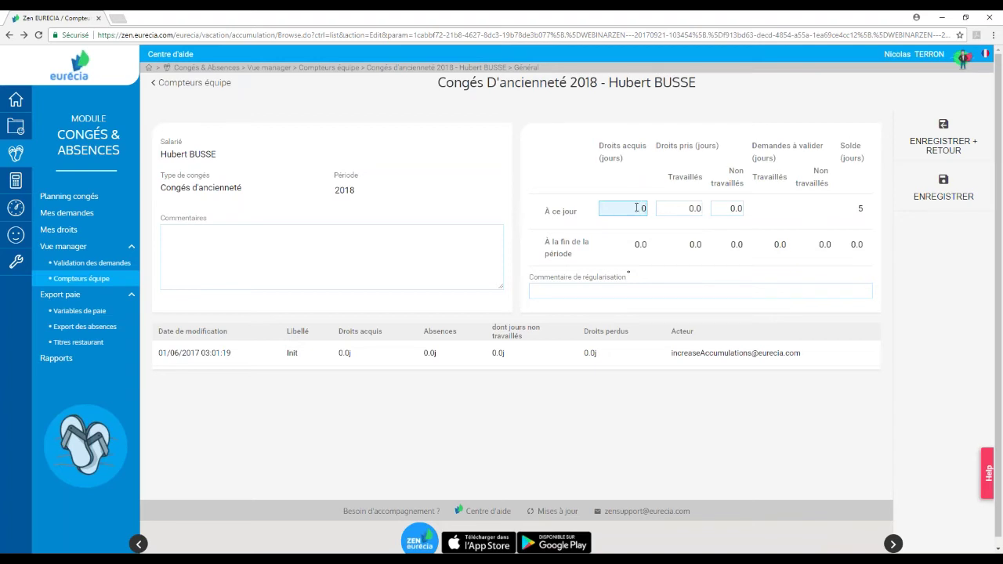
{"action": "key", "text": "BackSpace"}
{"action": "type", "text": "5"}
{"action": "left_click", "coordinate": [602, 290]}
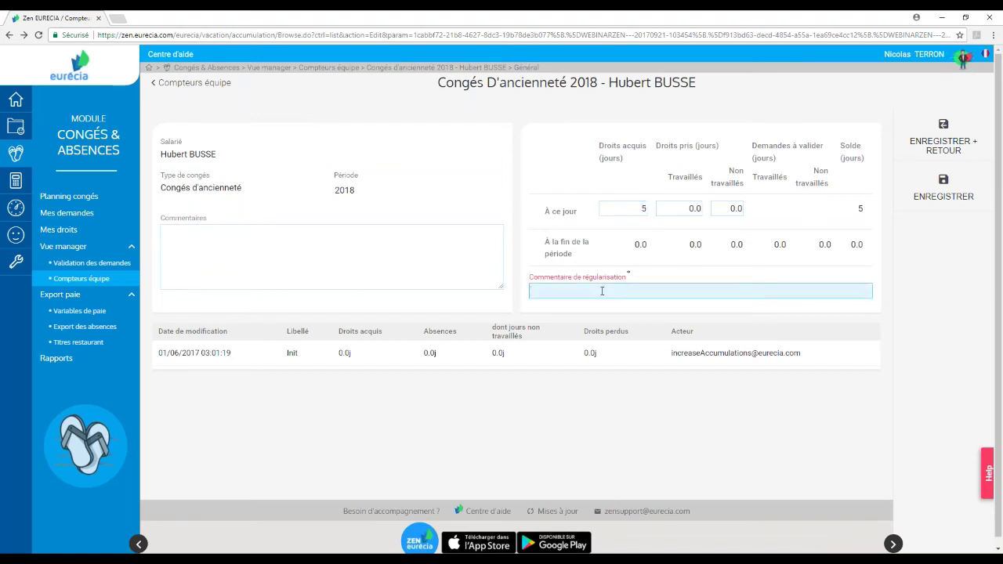
{"action": "type", "text": "Régul"}
{"action": "type", "text": "ai"}
{"action": "type", "text": "risatio"}
{"action": "type", "text": "n"}
{"action": "left_click", "coordinate": [944, 191]}
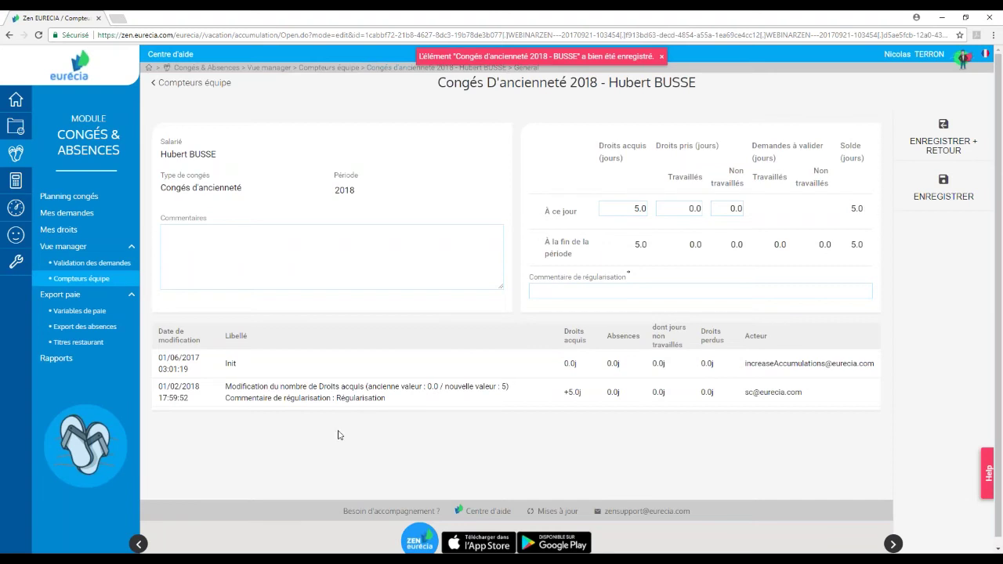
Step: Examine the history entry recording the change to the acquired rights of this seniority leave balance
{"action": "left_click_drag", "start_coordinate": [224, 387], "coordinate": [434, 388]}
{"action": "left_click", "coordinate": [499, 392]}
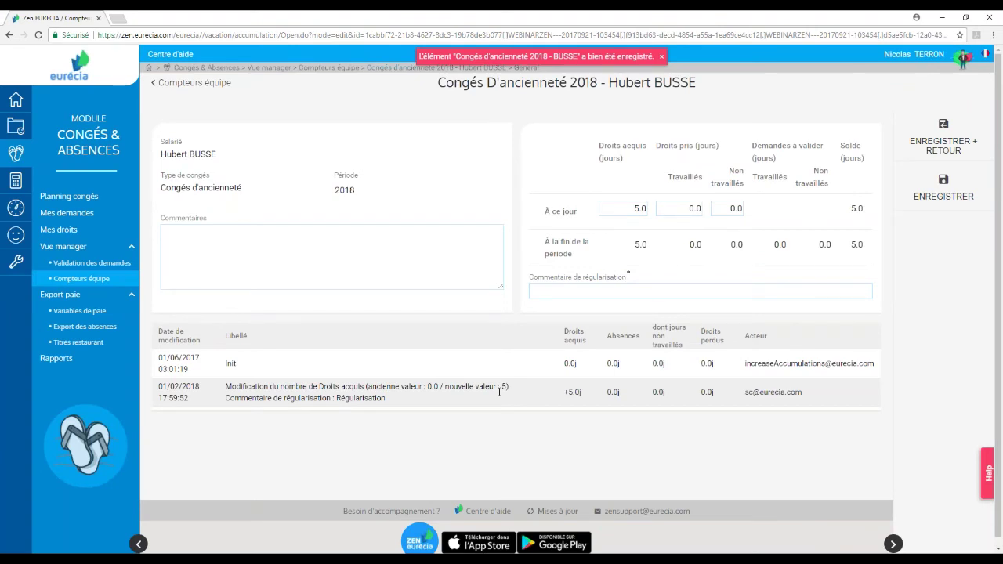
{"action": "left_click", "coordinate": [332, 250]}
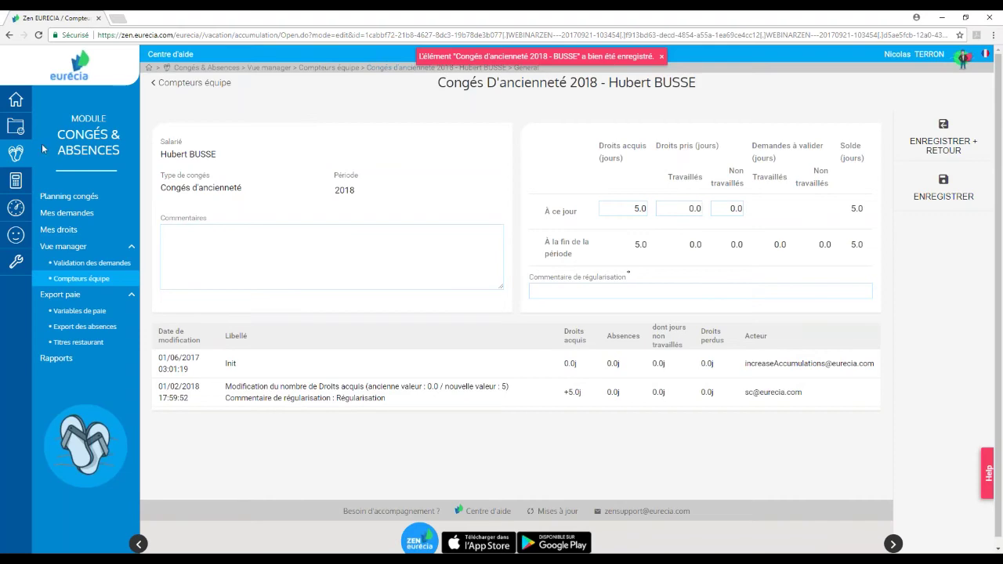
Step: Return to the team counters and open the same employee's 2018 Repos compensateur balance for viewing
{"action": "left_click", "coordinate": [79, 279]}
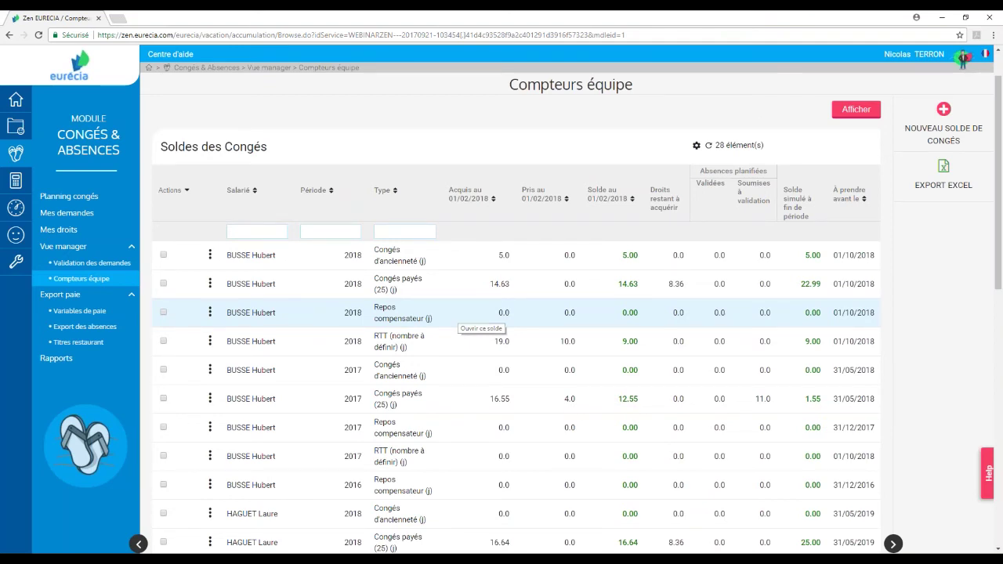
{"action": "left_click", "coordinate": [450, 314]}
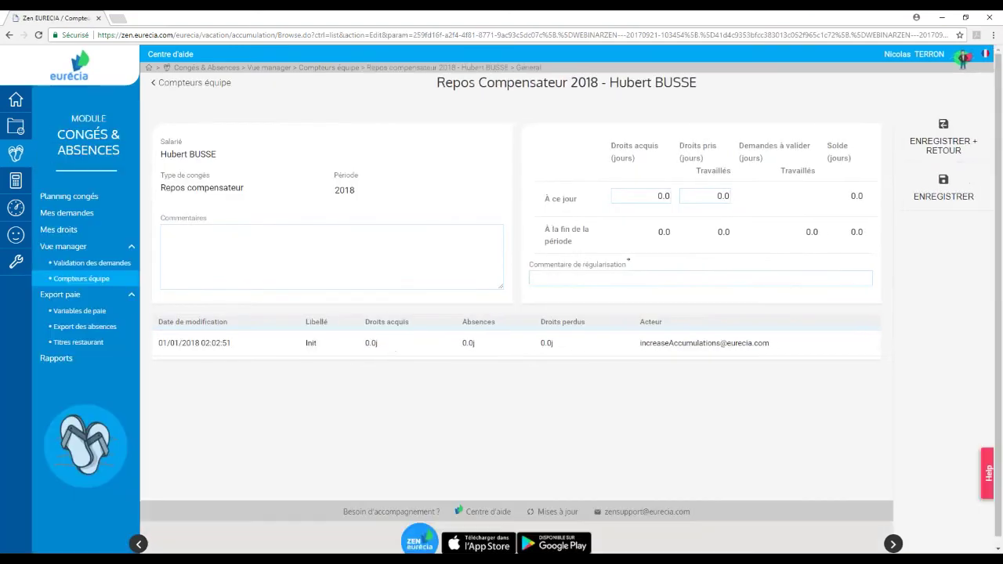
{"action": "left_click", "coordinate": [648, 225]}
Step: Return to the home page and open the public holiday calendars in the Congés & Absences administration settings
{"action": "left_click", "coordinate": [47, 99]}
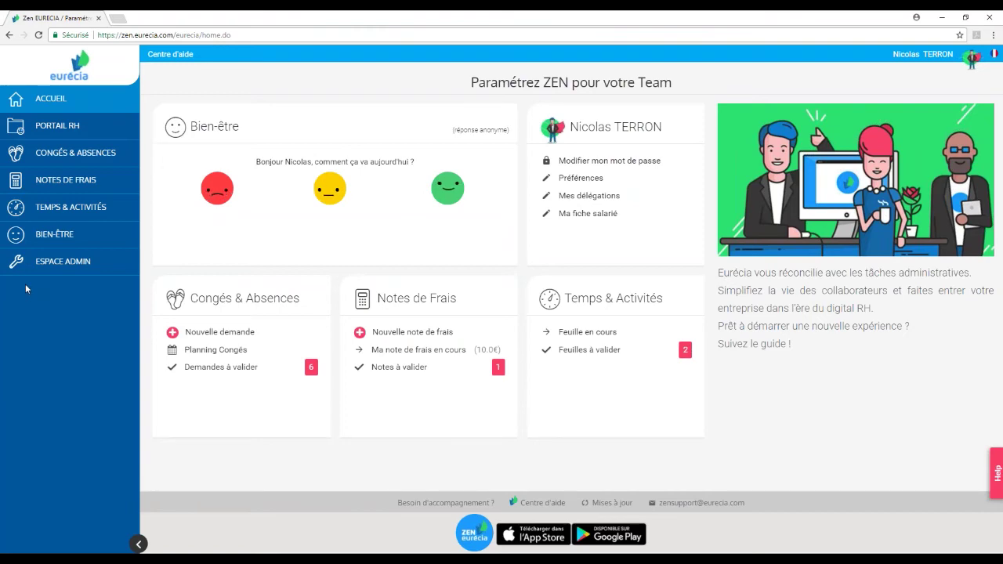
{"action": "left_click", "coordinate": [47, 261]}
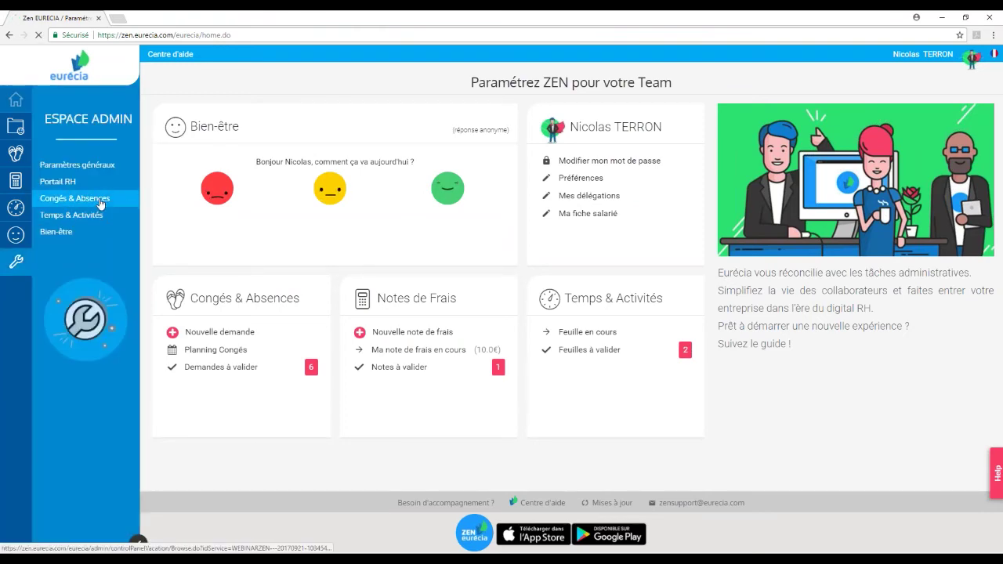
{"action": "left_click", "coordinate": [75, 197]}
{"action": "left_click", "coordinate": [78, 206]}
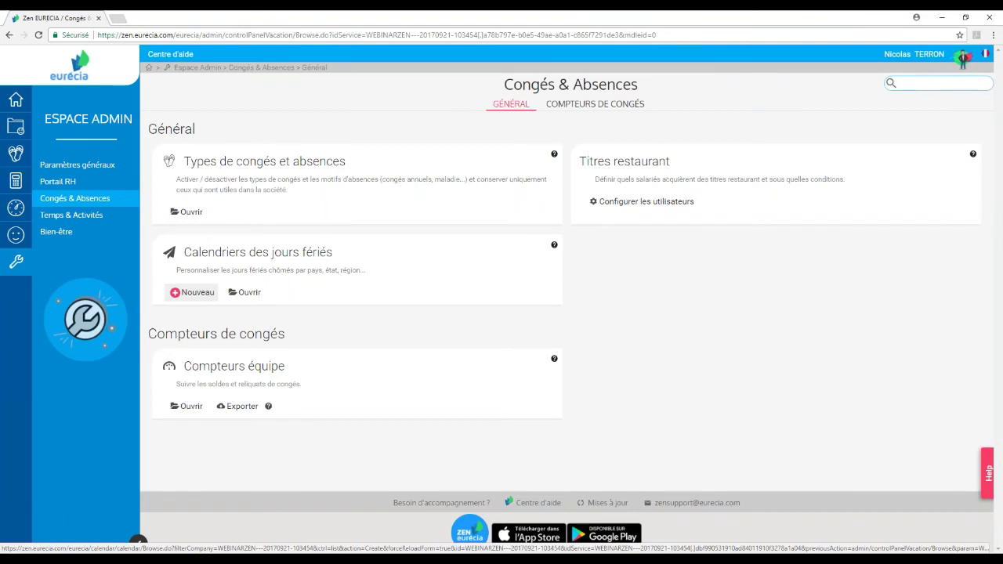
{"action": "left_click", "coordinate": [256, 296]}
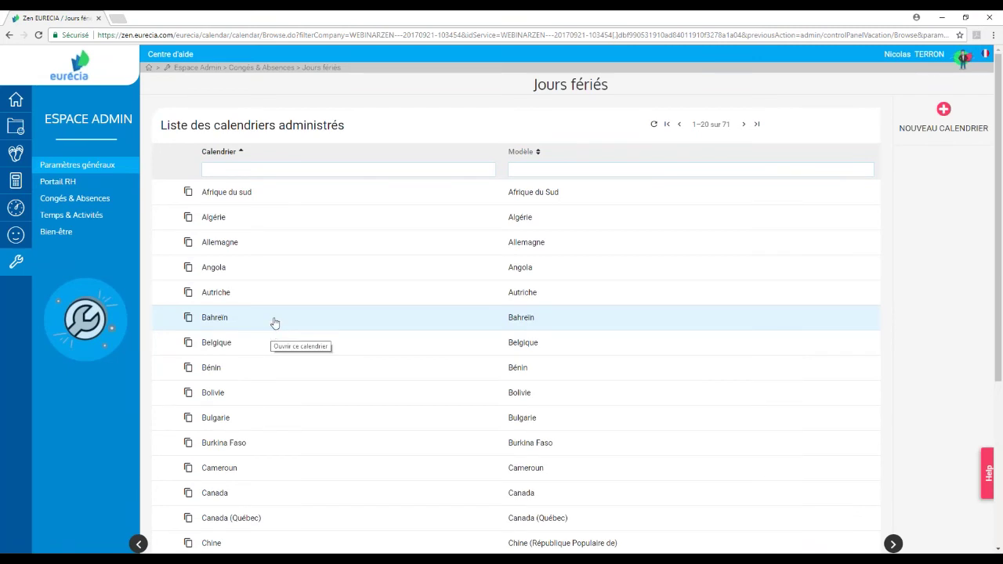
Step: Filter the calendar list by france, open the France calendar and review its public holidays
{"action": "left_click", "coordinate": [307, 170]}
{"action": "type", "text": "france"}
{"action": "key", "text": "Return"}
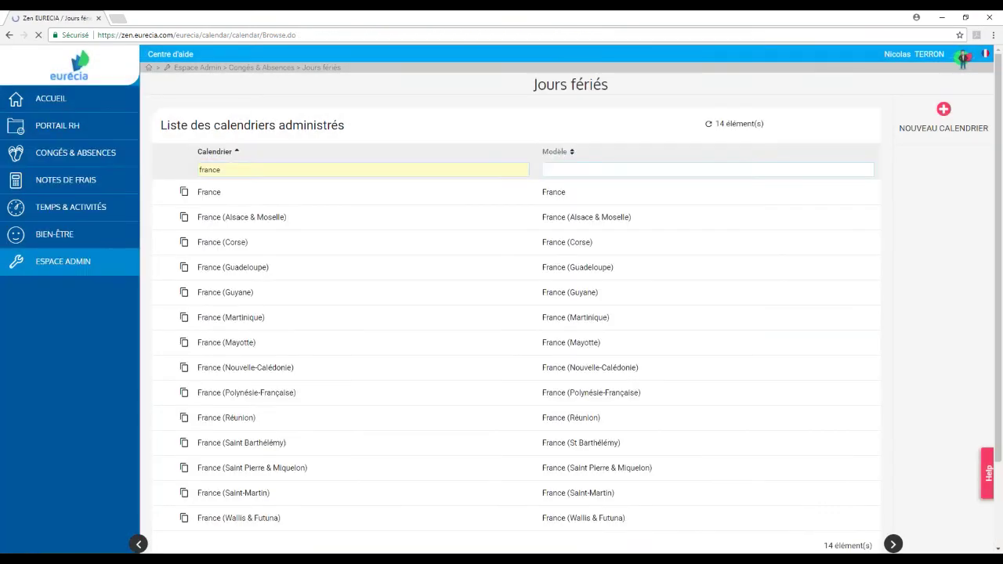
{"action": "left_click", "coordinate": [282, 198]}
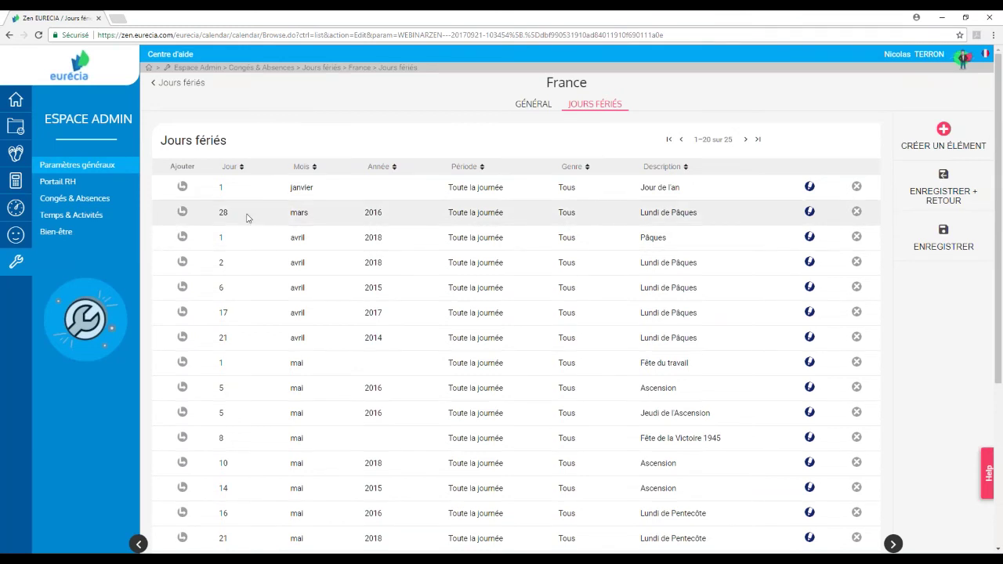
{"action": "scroll", "coordinate": [245, 233], "scroll_direction": "down", "scroll_amount": 1}
{"action": "scroll", "coordinate": [245, 232], "scroll_direction": "down", "scroll_amount": 5}
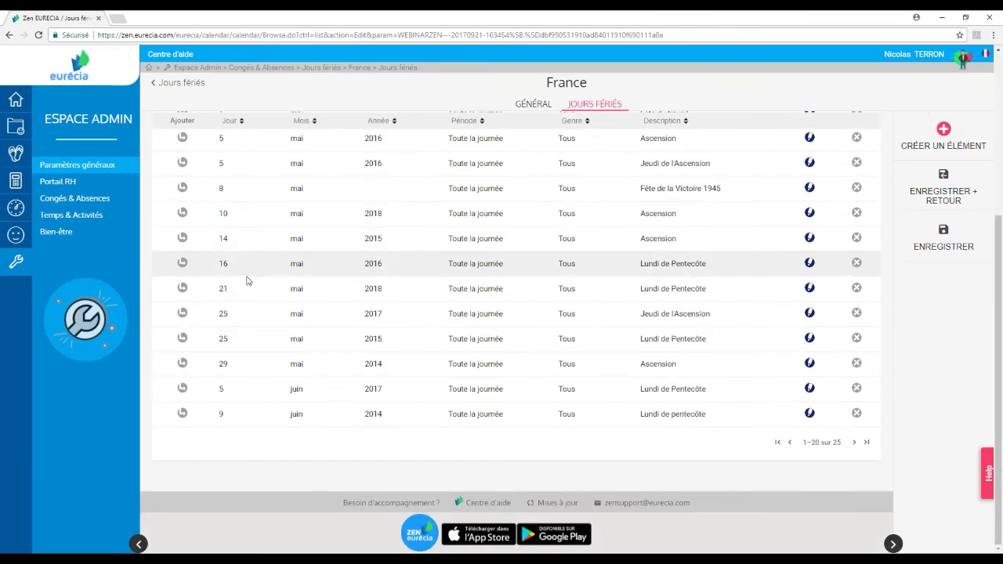
{"action": "scroll", "coordinate": [247, 280], "scroll_direction": "up", "scroll_amount": 6}
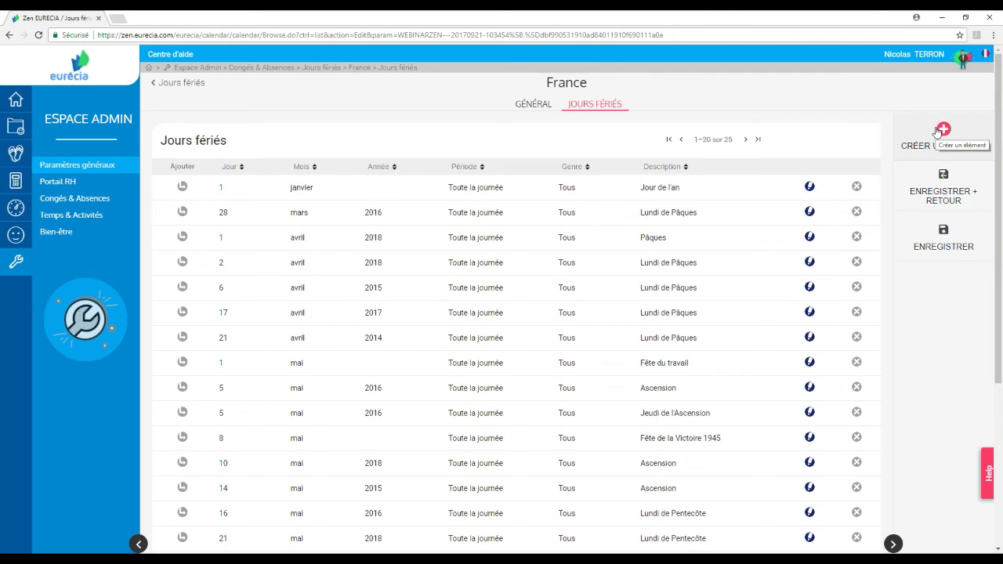
Step: Set the year of the 28 mars Lundi de Pâques holiday to 2018 and save the France calendar
{"action": "left_click", "coordinate": [809, 213]}
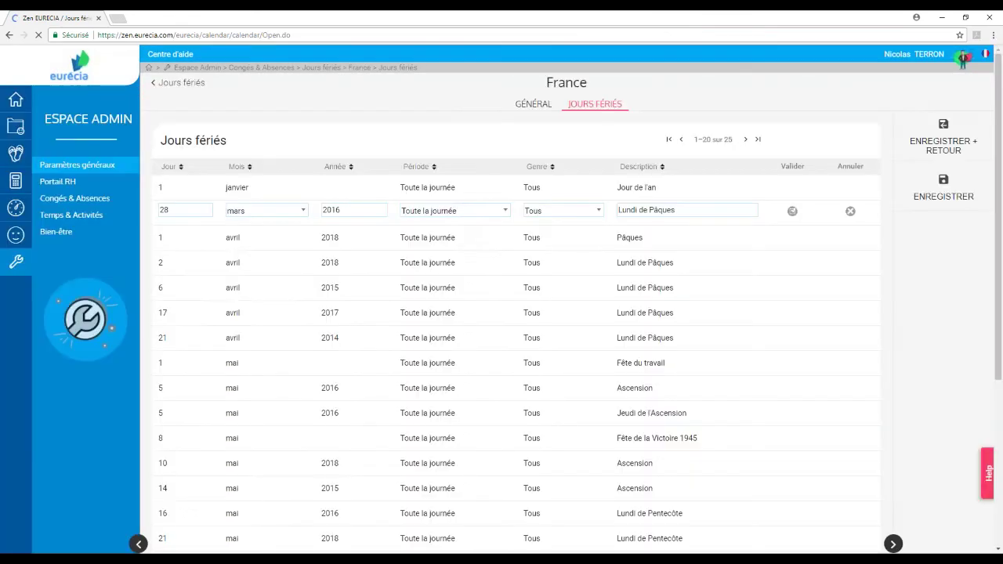
{"action": "left_click", "coordinate": [201, 210]}
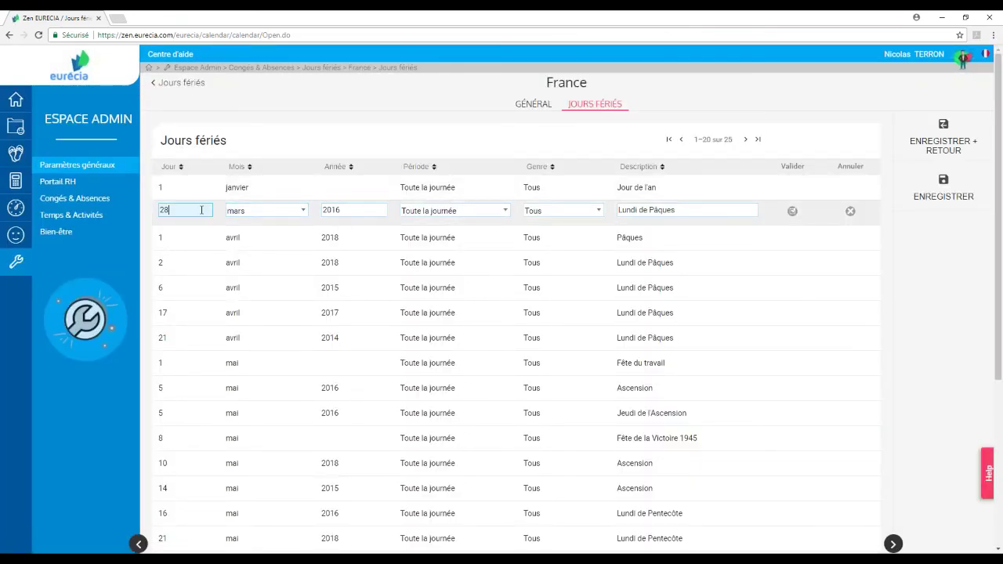
{"action": "left_click", "coordinate": [255, 217]}
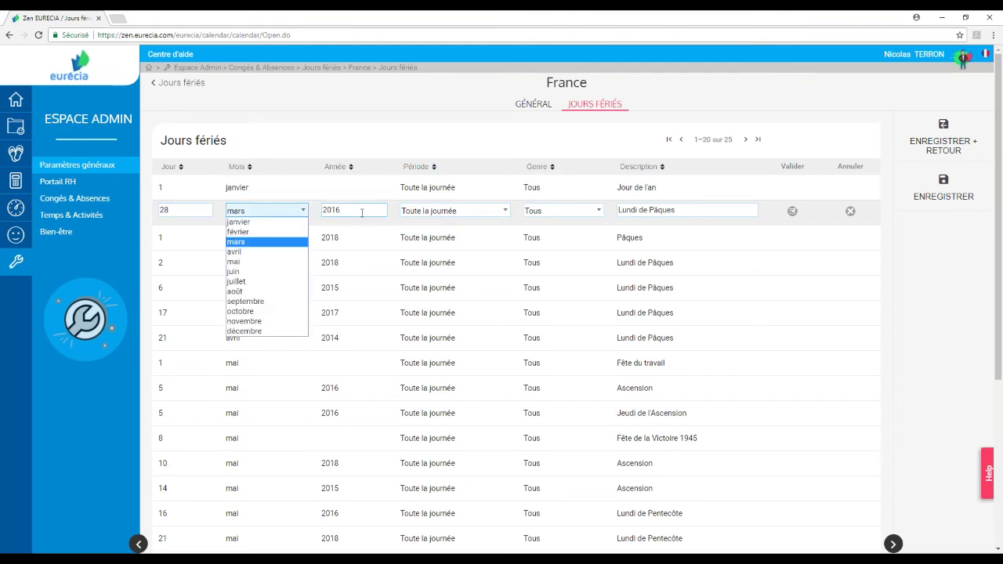
{"action": "left_click", "coordinate": [363, 211]}
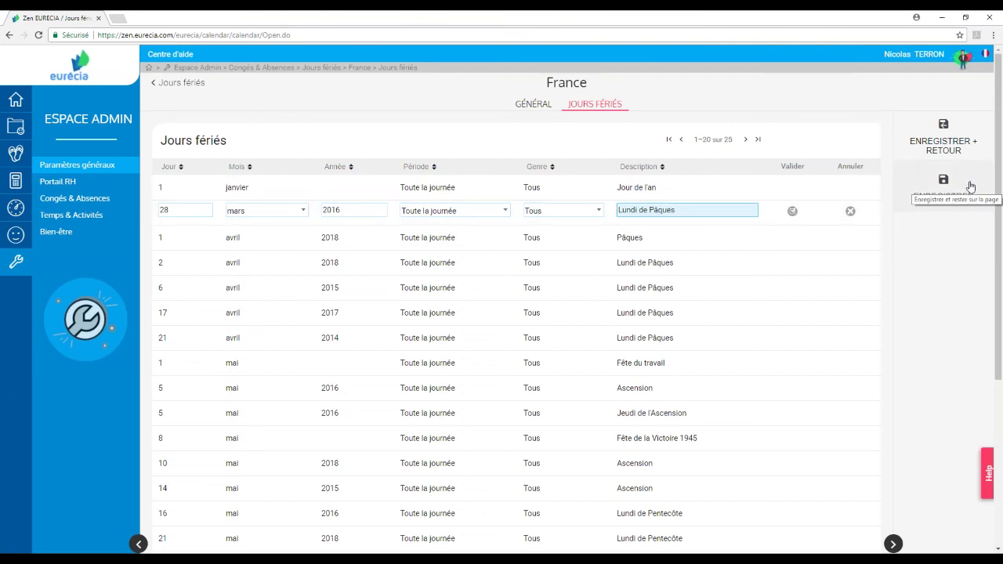
{"action": "double_click", "coordinate": [333, 210]}
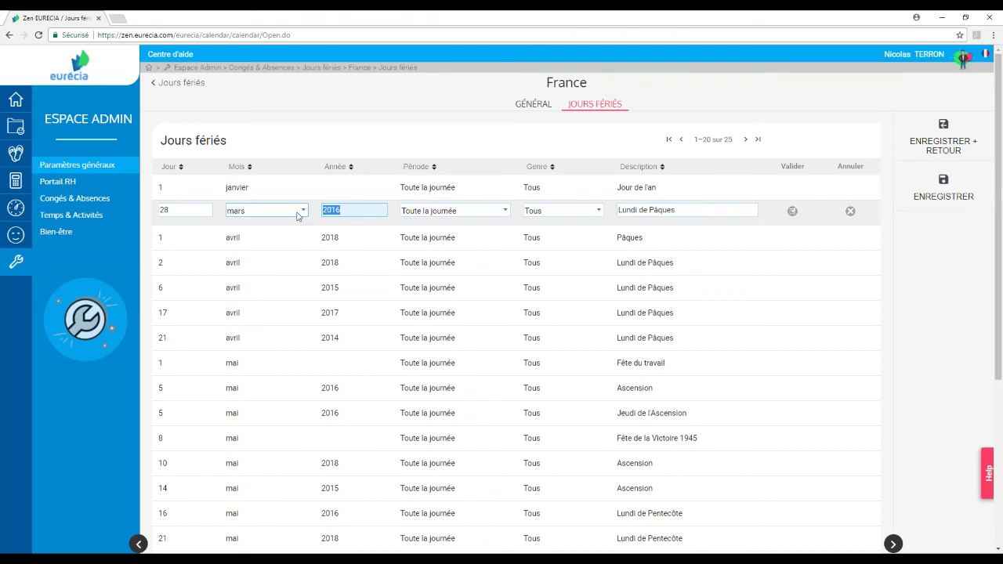
{"action": "type", "text": "22"}
{"action": "type", "text": "018"}
{"action": "left_click", "coordinate": [940, 196]}
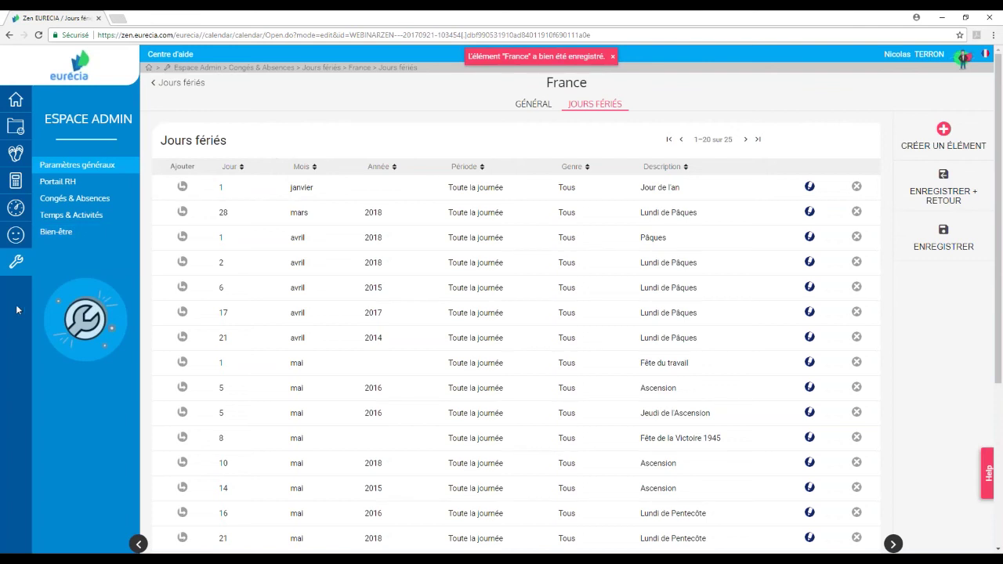
Step: Open the default user parameters in the general settings and examine the delay and recipient of the leave and absence email reminder
{"action": "left_click", "coordinate": [8, 268]}
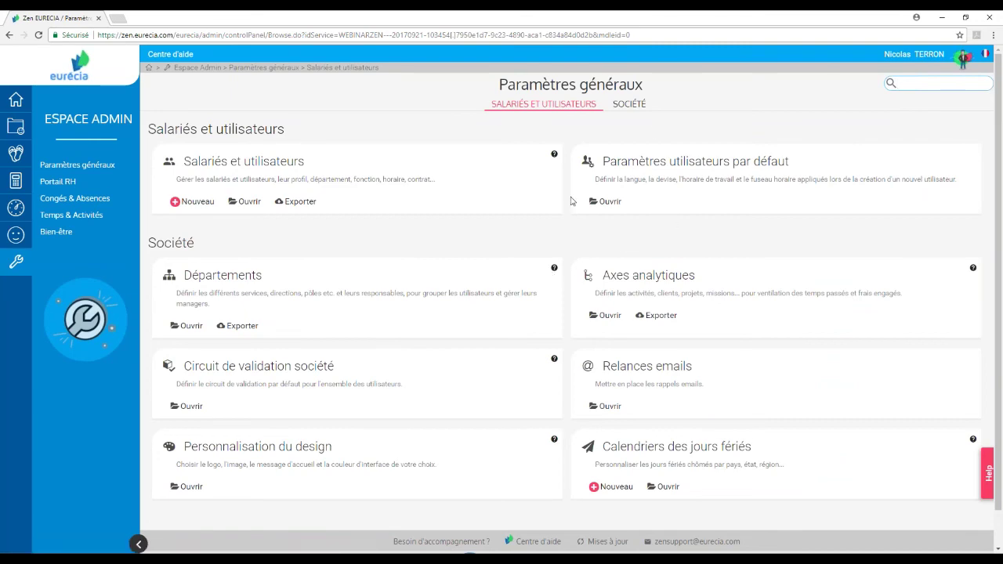
{"action": "left_click", "coordinate": [606, 202]}
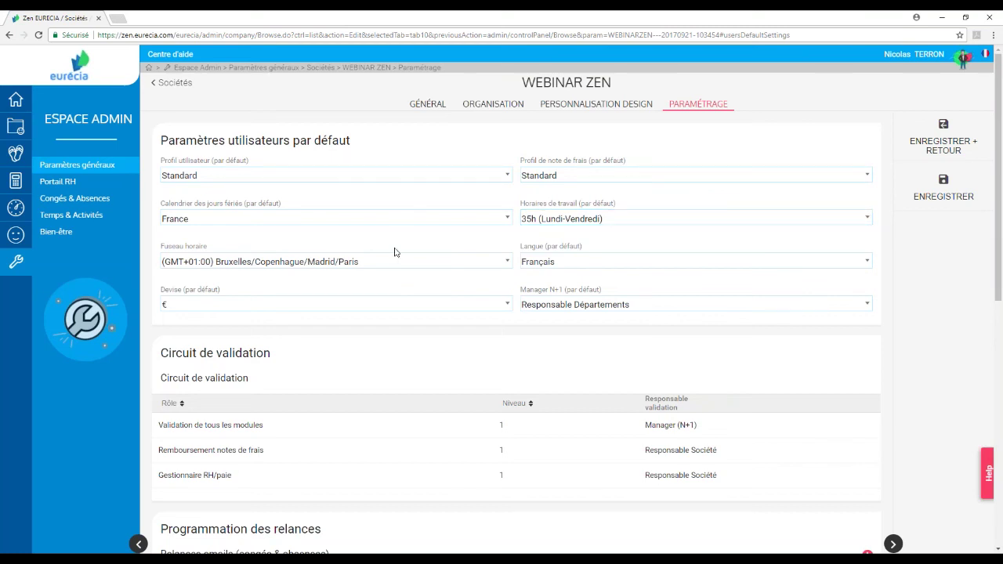
{"action": "scroll", "coordinate": [396, 251], "scroll_direction": "down", "scroll_amount": 5}
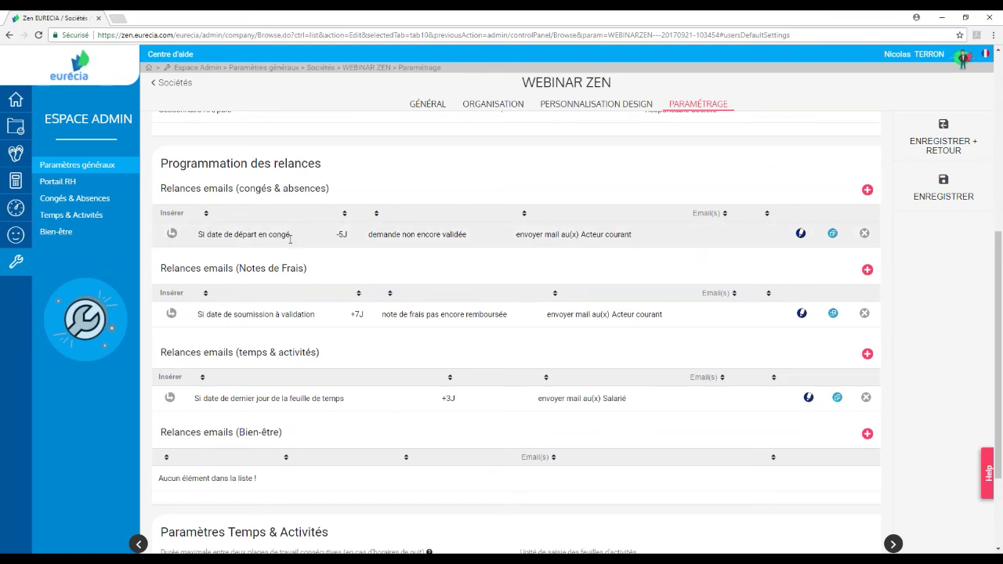
{"action": "left_click_drag", "start_coordinate": [334, 235], "coordinate": [357, 236]}
{"action": "left_click", "coordinate": [359, 236]}
{"action": "left_click_drag", "start_coordinate": [517, 235], "coordinate": [629, 234]}
{"action": "left_click", "coordinate": [629, 235]}
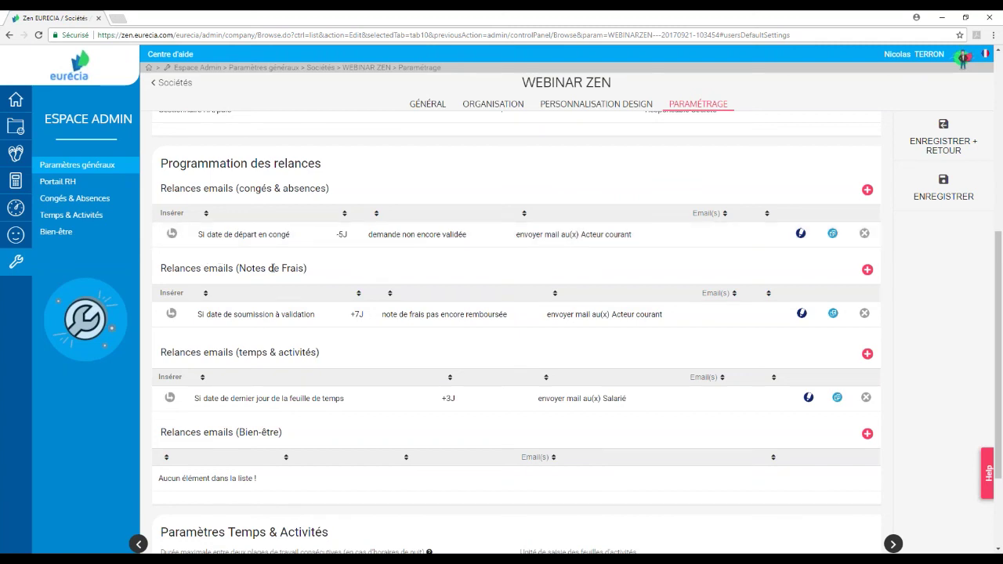
Step: Examine the remaining email reminders and the Temps & Activités parameters for maximum gap between work periods and timesheet entry unit
{"action": "scroll", "coordinate": [271, 269], "scroll_direction": "down", "scroll_amount": 1}
{"action": "scroll", "coordinate": [279, 306], "scroll_direction": "down", "scroll_amount": 2}
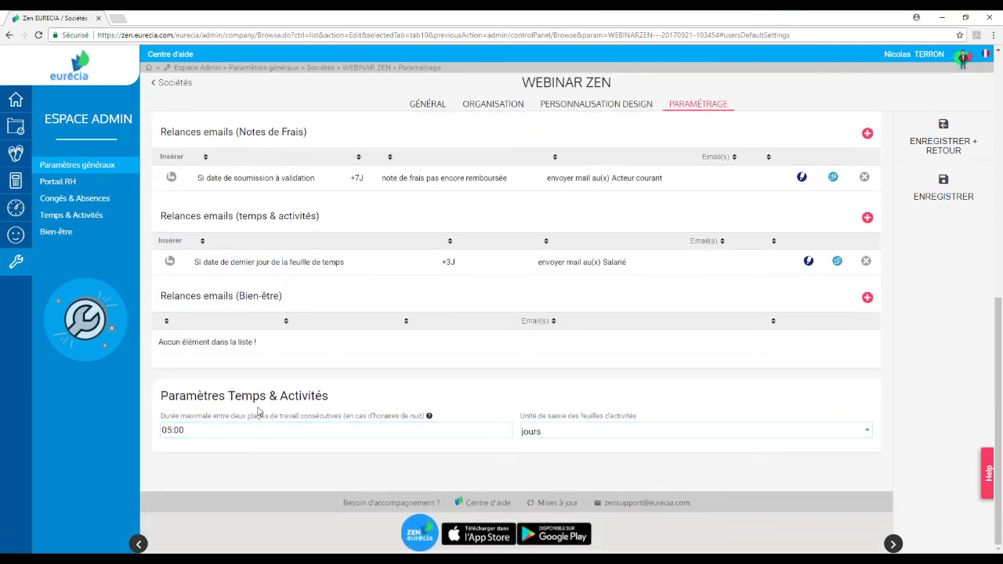
{"action": "left_click", "coordinate": [161, 424]}
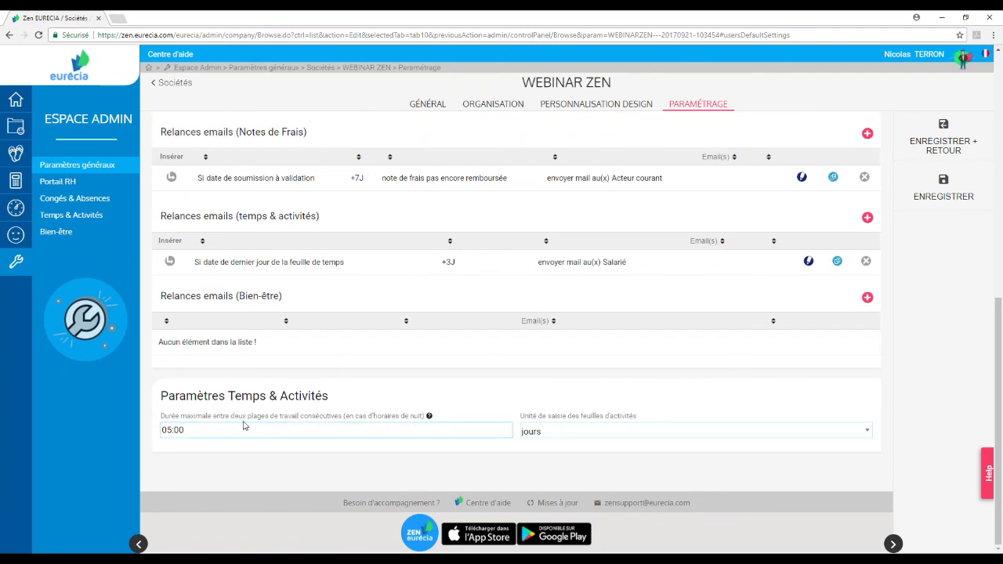
{"action": "left_click", "coordinate": [568, 432]}
{"action": "left_click", "coordinate": [566, 433]}
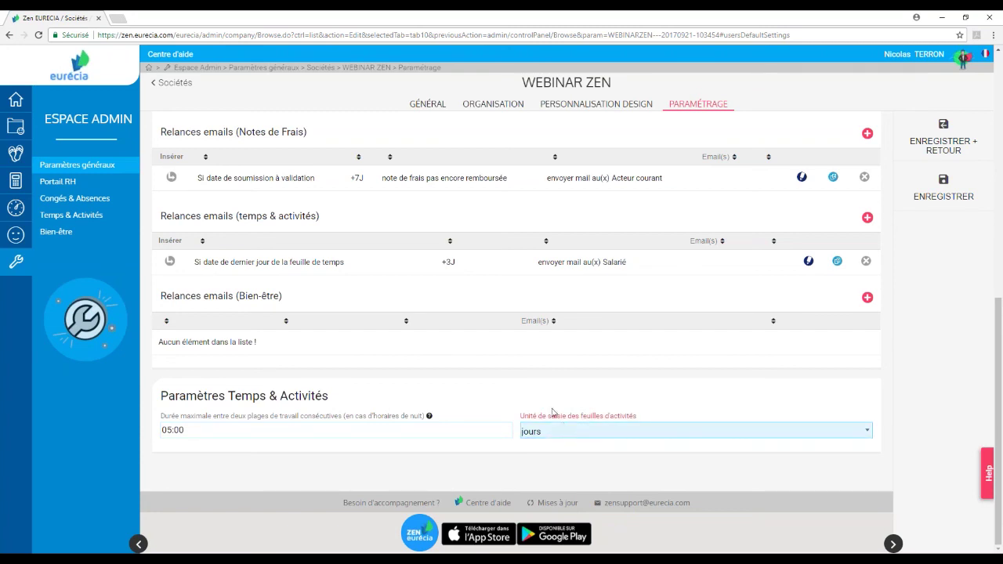
{"action": "scroll", "coordinate": [462, 404], "scroll_direction": "up", "scroll_amount": 5}
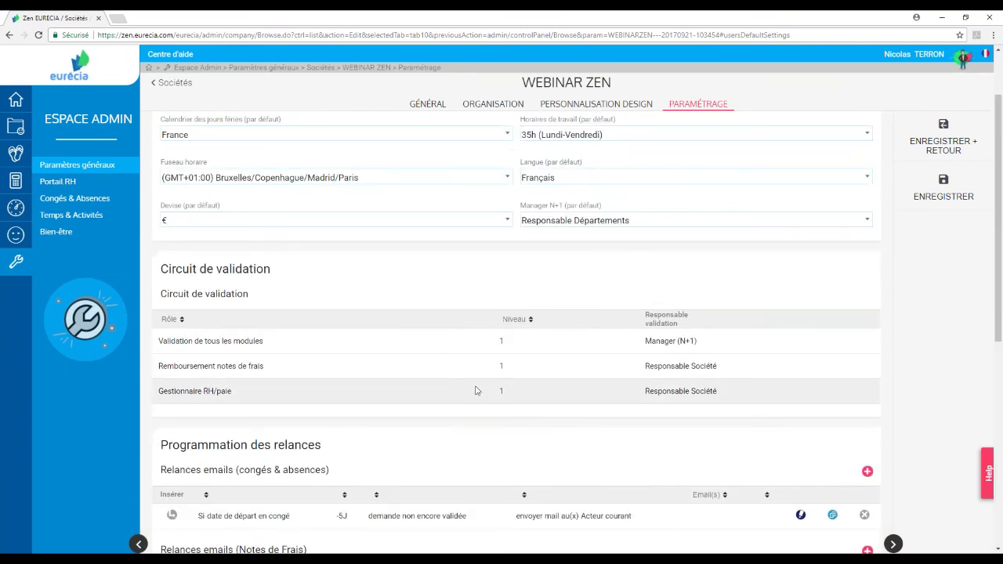
{"action": "scroll", "coordinate": [475, 390], "scroll_direction": "up", "scroll_amount": 1}
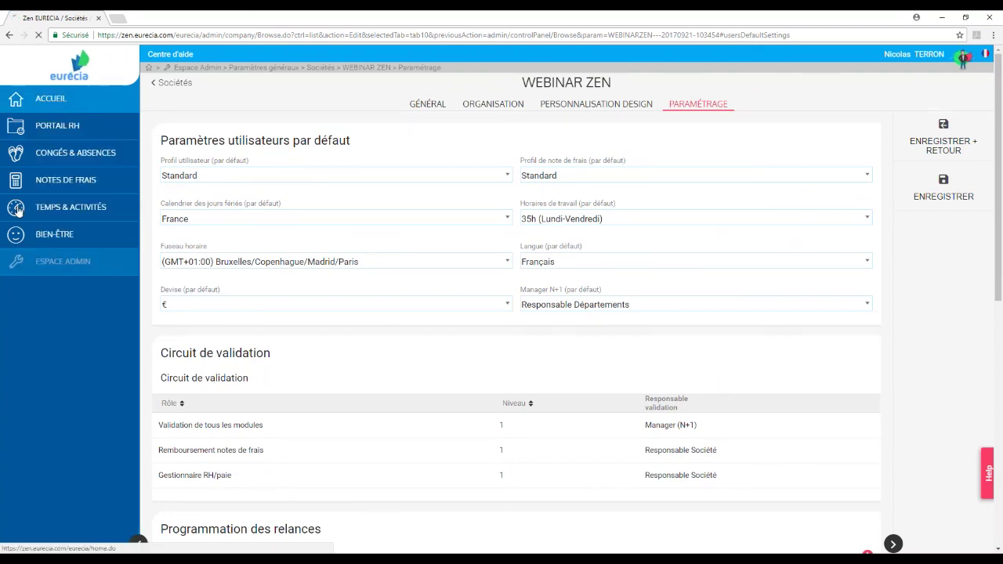
Step: Return to the home page and open the Convention collective document from the shared documents of the Portail RH module
{"action": "left_click", "coordinate": [16, 103]}
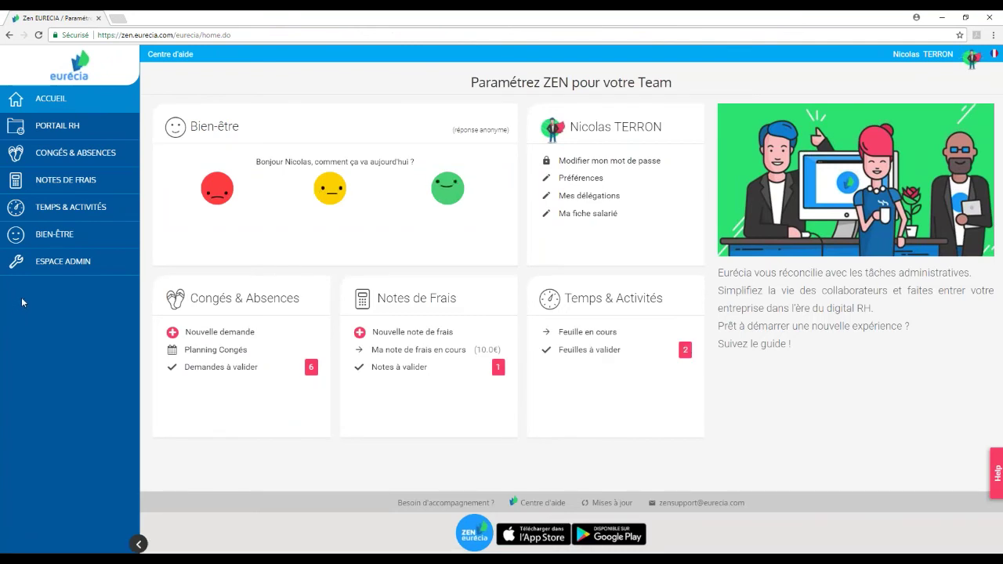
{"action": "left_click", "coordinate": [58, 126]}
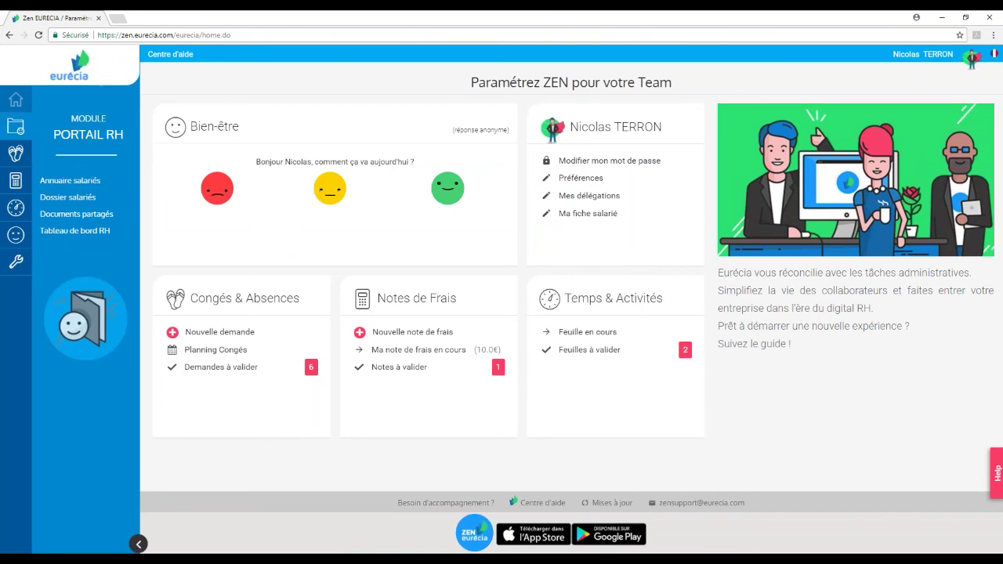
{"action": "left_click", "coordinate": [49, 220]}
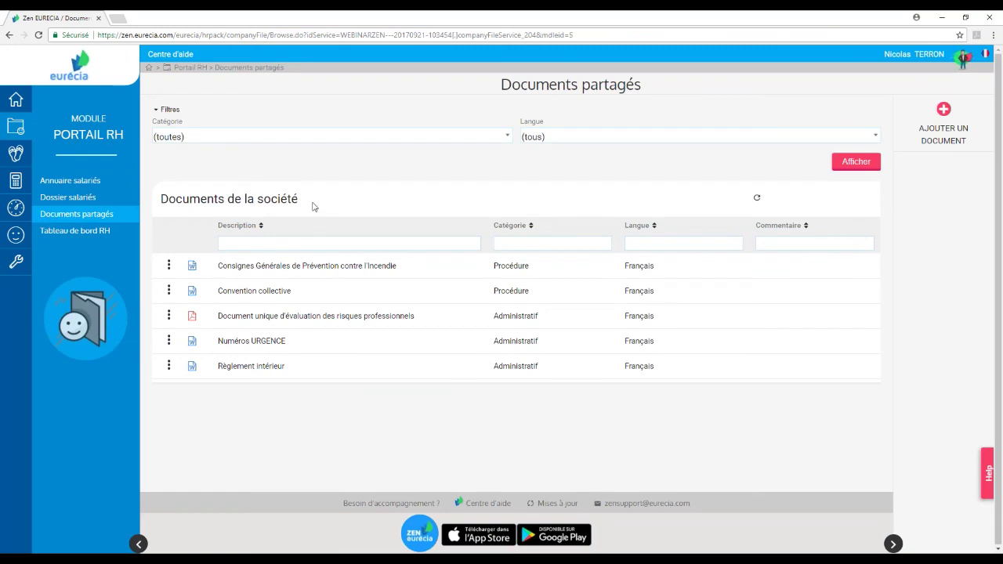
{"action": "left_click", "coordinate": [234, 294]}
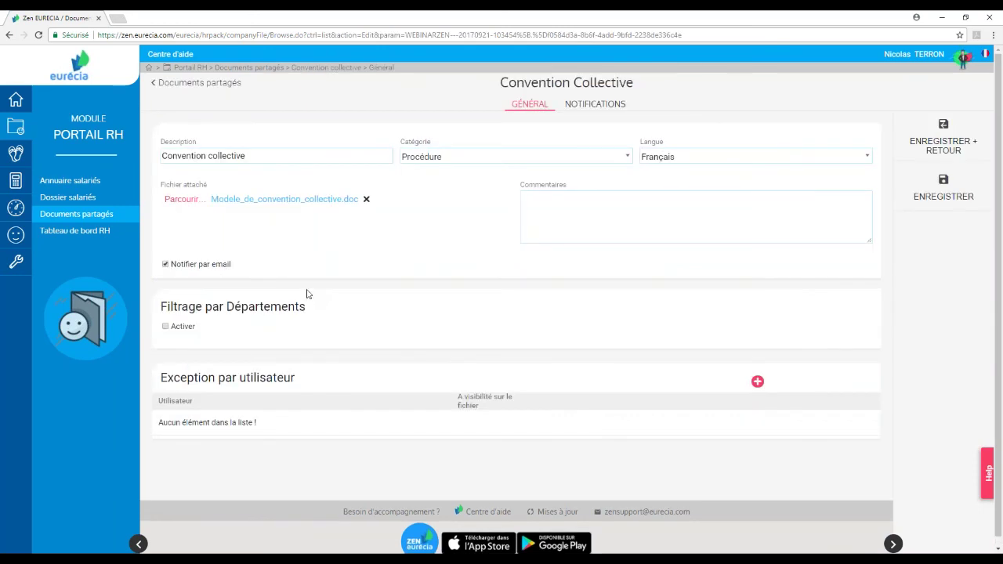
Step: Activate department filtering for the document, set its visibility to Restreint and authorise only the Production department
{"action": "left_click", "coordinate": [166, 328]}
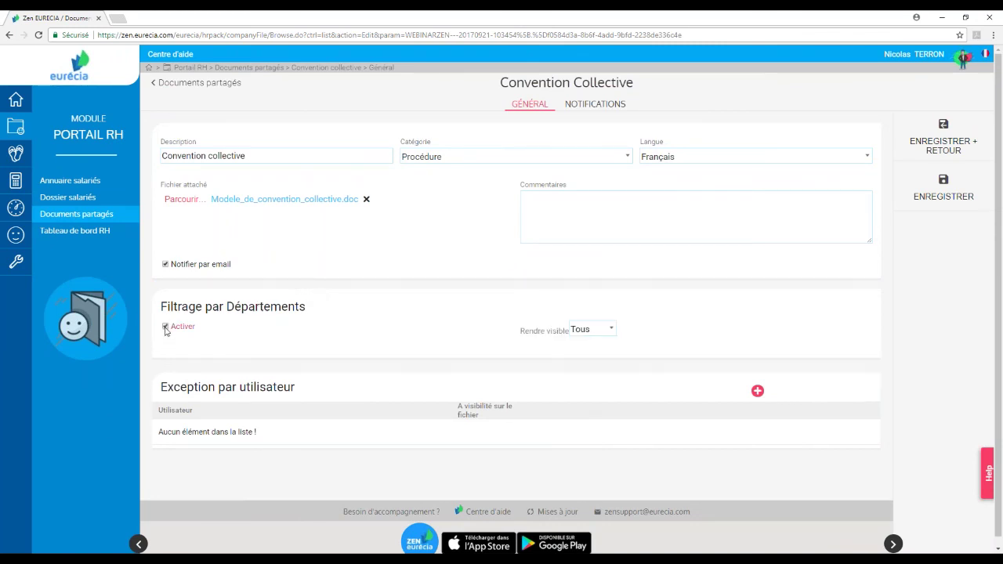
{"action": "left_click", "coordinate": [604, 329]}
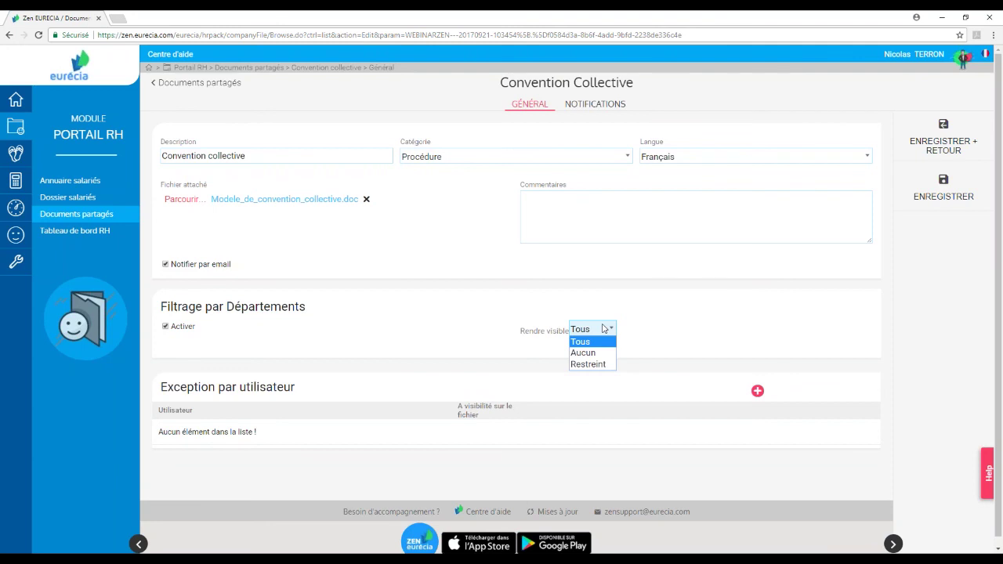
{"action": "left_click", "coordinate": [593, 364]}
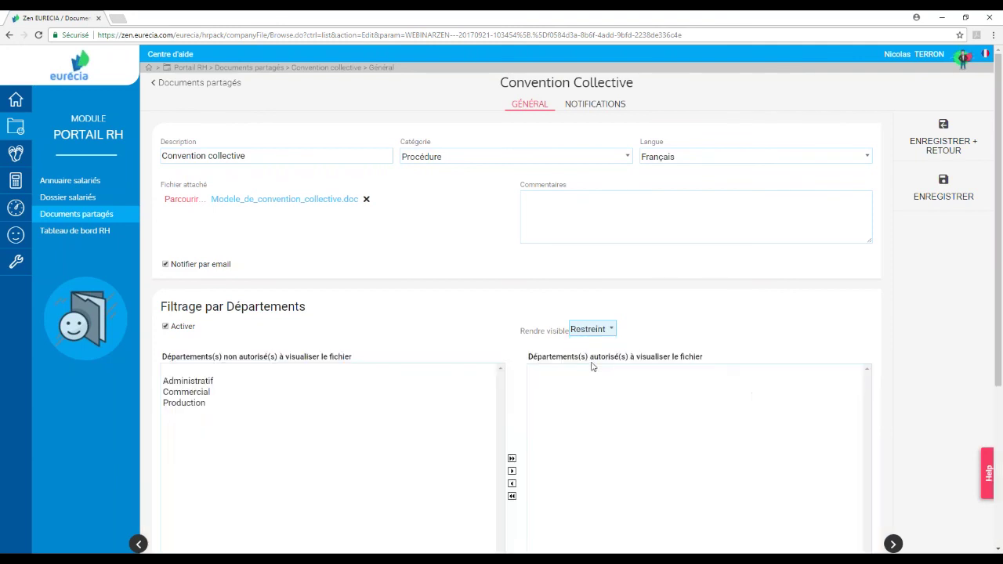
{"action": "scroll", "coordinate": [224, 324], "scroll_direction": "down", "scroll_amount": 1}
{"action": "left_click", "coordinate": [202, 329]}
{"action": "left_click", "coordinate": [196, 340]}
{"action": "left_click", "coordinate": [195, 352]}
{"action": "left_click_drag", "start_coordinate": [189, 358], "coordinate": [557, 424]}
Step: Add a user exception for the first listed Administratif employee, with the file's visibility set to Visible
{"action": "scroll", "coordinate": [473, 292], "scroll_direction": "down", "scroll_amount": 3}
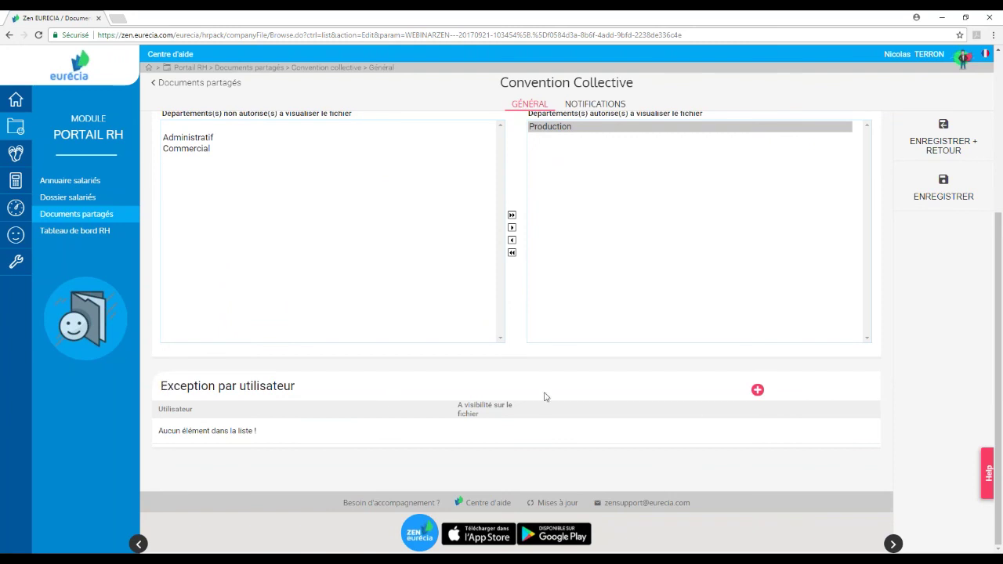
{"action": "left_click", "coordinate": [758, 391]}
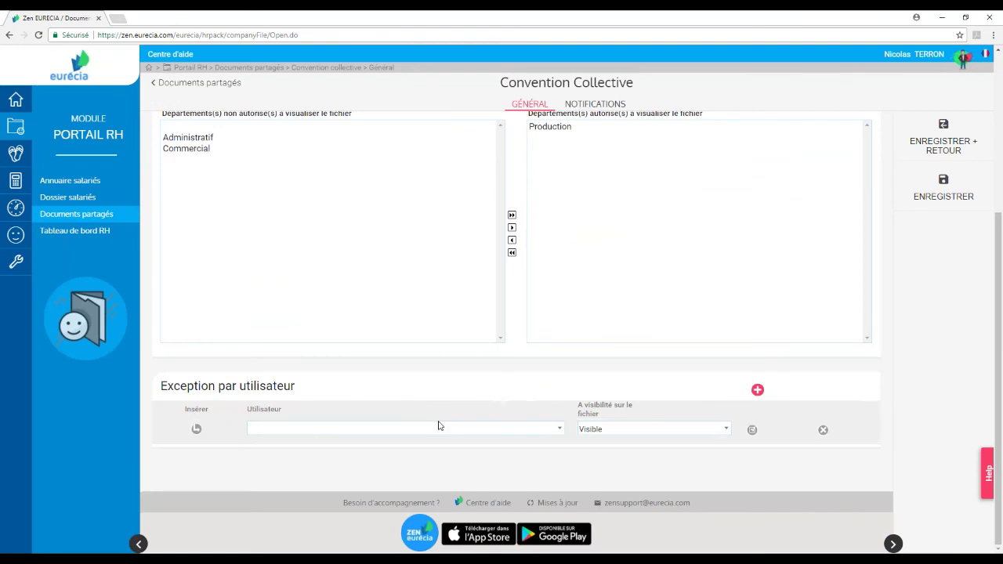
{"action": "left_click", "coordinate": [427, 430]}
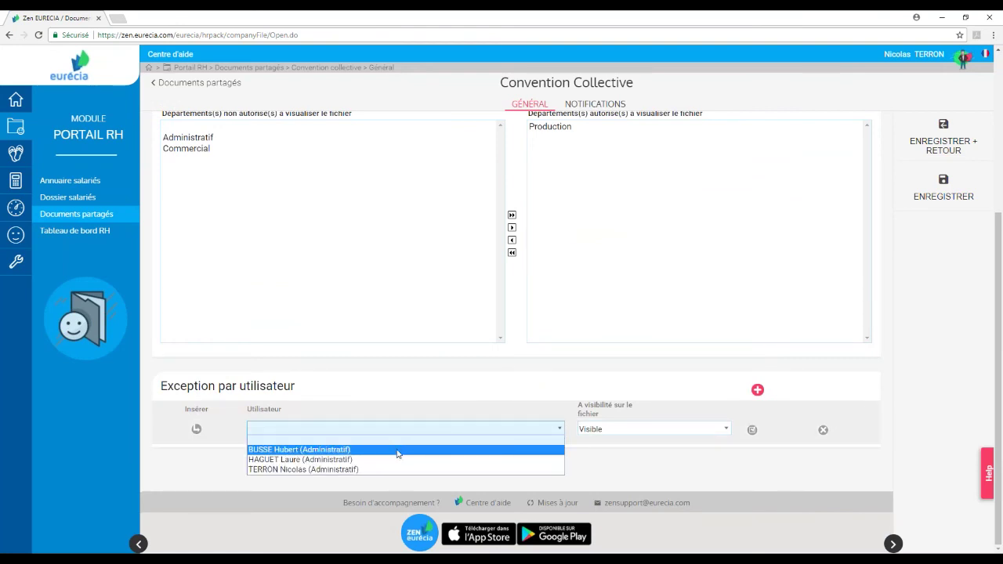
{"action": "left_click", "coordinate": [397, 454]}
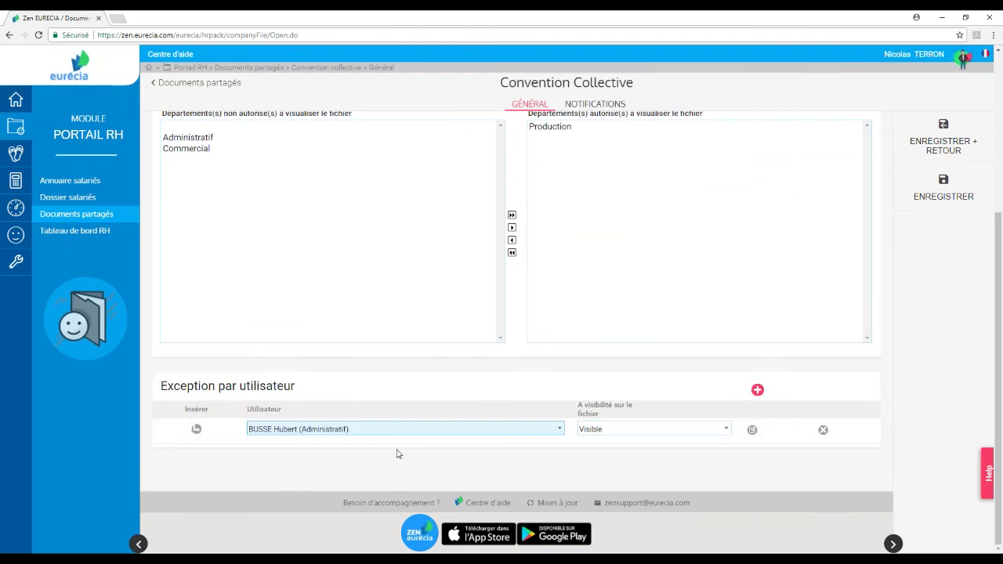
{"action": "left_click", "coordinate": [623, 430]}
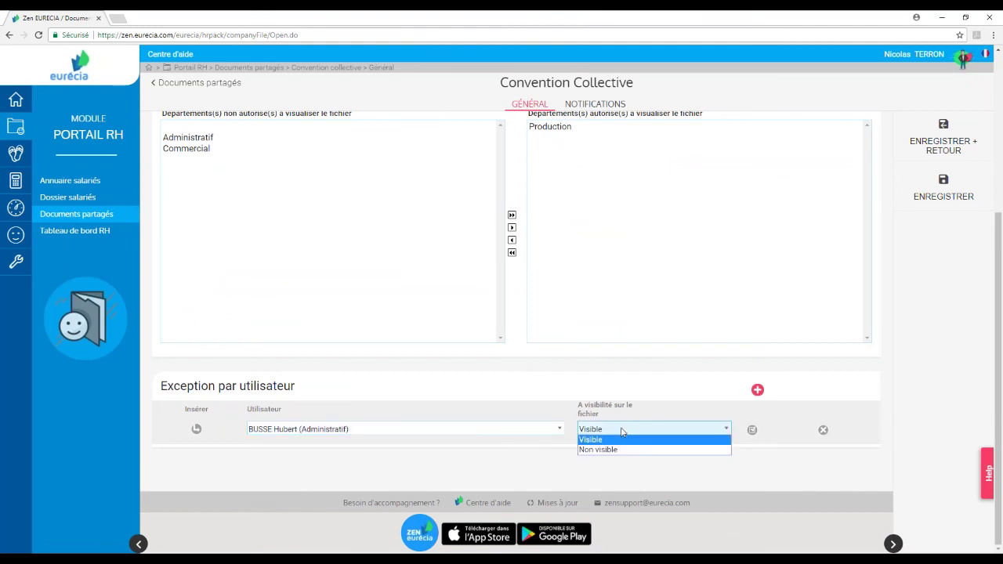
{"action": "left_click", "coordinate": [620, 433]}
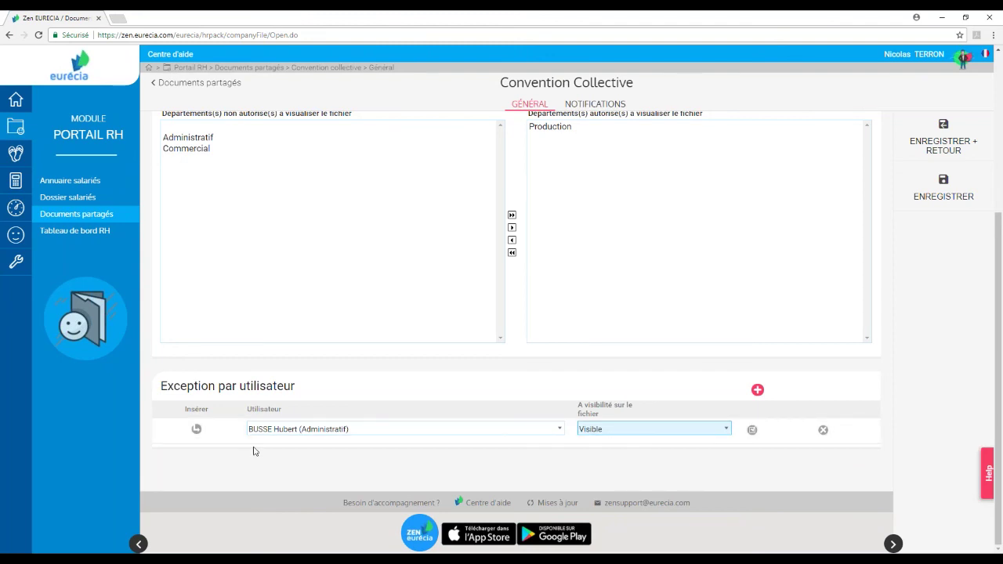
{"action": "scroll", "coordinate": [405, 383], "scroll_direction": "up", "scroll_amount": 3}
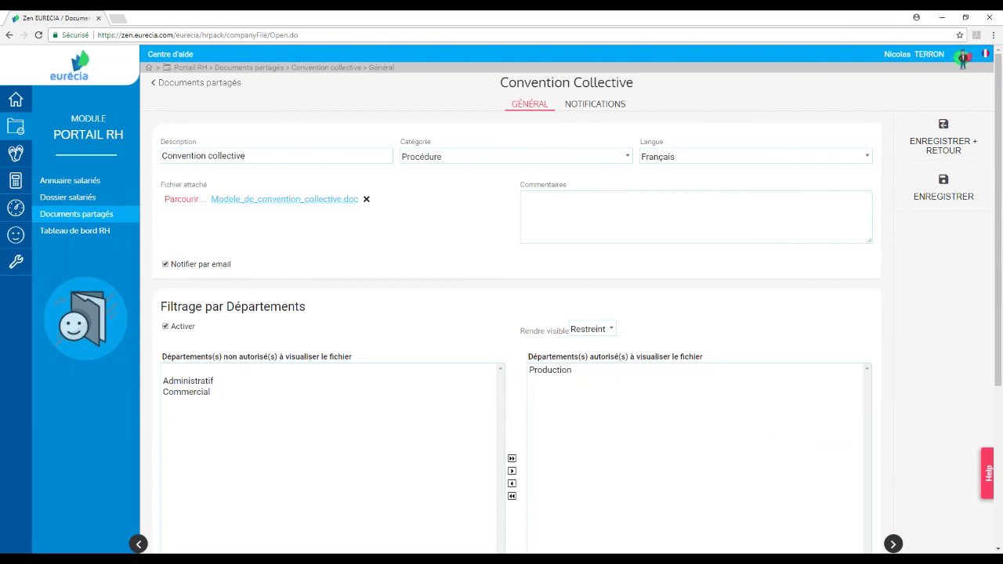